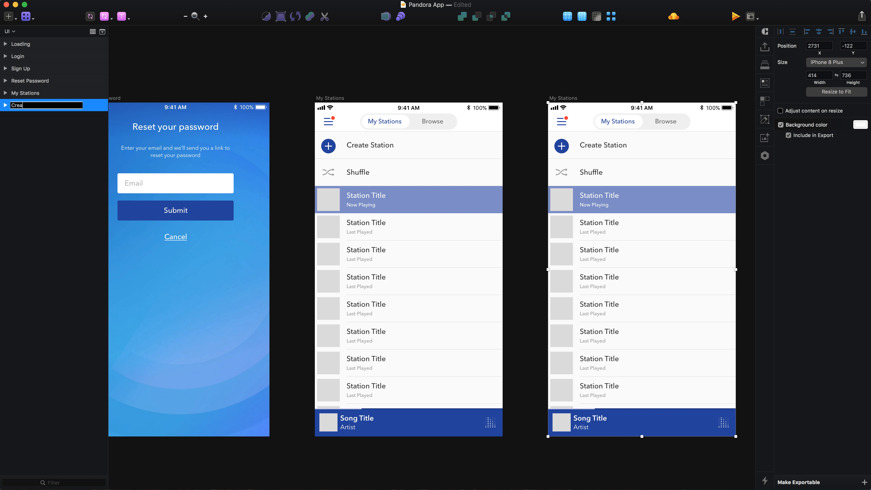
Step: Name the duplicated My Stations artboard "Create Station"
text(te Station)
key(Return)
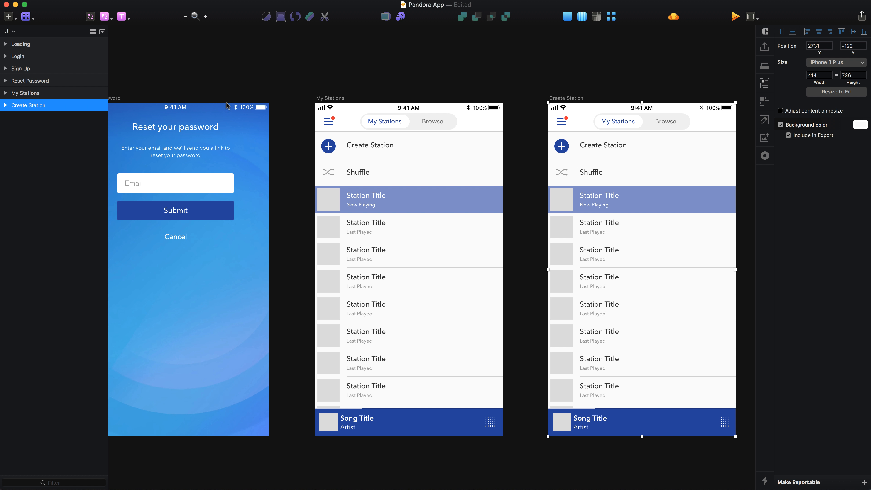
Step: Delete the notification badge, menu icon, nav, Create Station, Shuffle, Stations and Now Playing Bar layers from the Create Station artboard
scroll(346, 175, right, 10)
scroll(346, 175, down, 2)
click(495, 91)
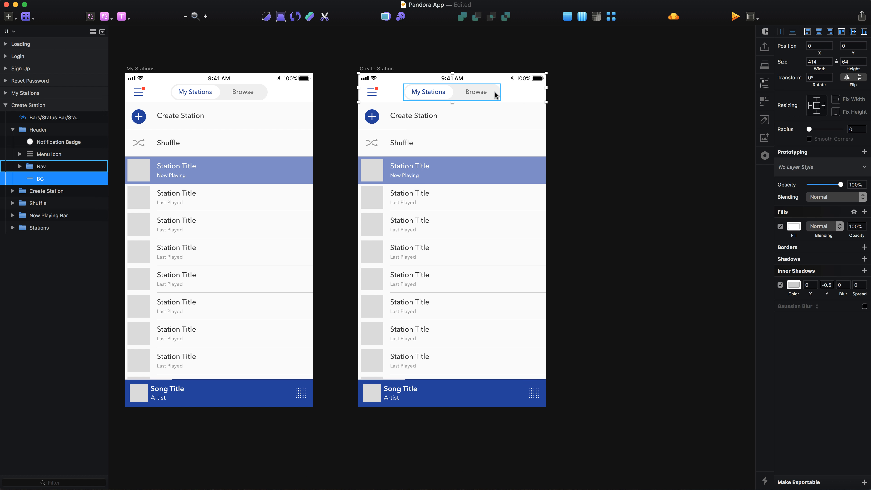
shift+click(375, 90)
shift+click(371, 93)
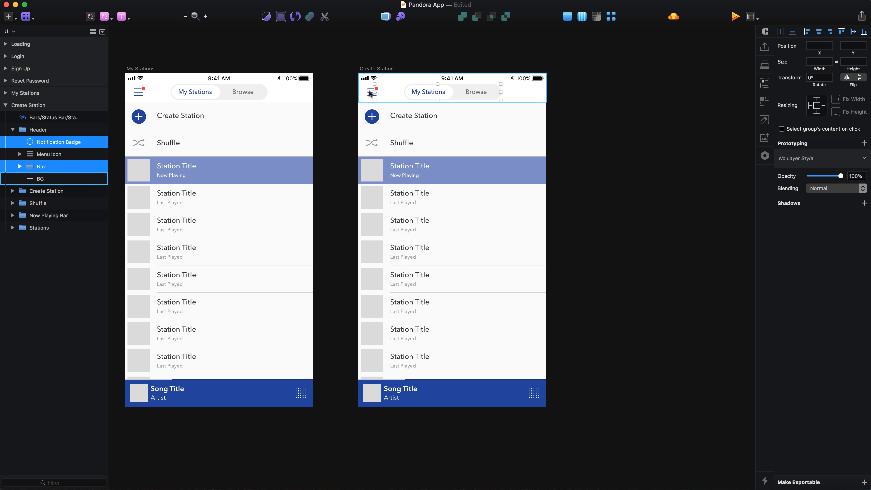
shift+click(399, 122)
shift+click(406, 143)
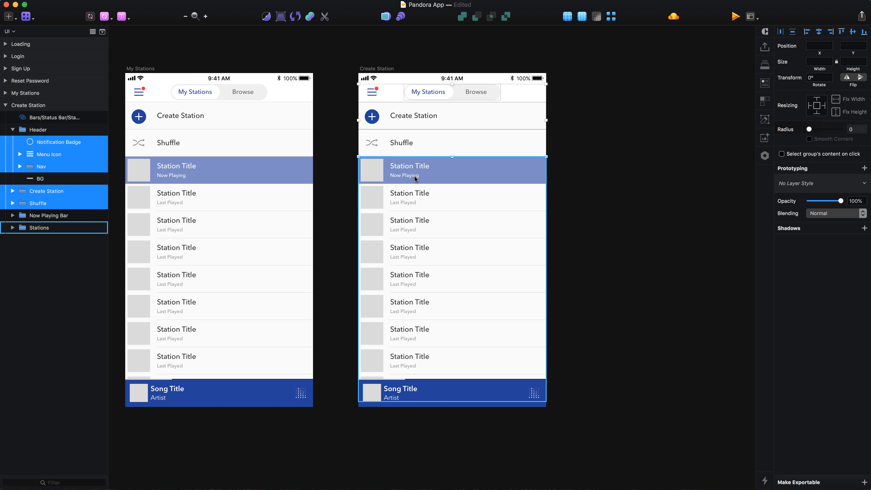
shift+click(414, 179)
shift+click(437, 387)
key(Delete)
Step: Add a "Create Station" title text to the empty header and centre it horizontally
key(t)
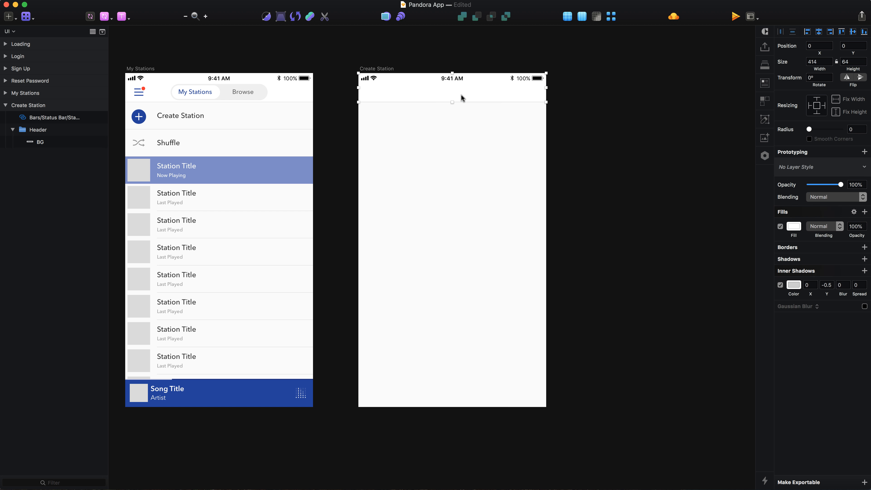
click(461, 94)
text(Create Station)
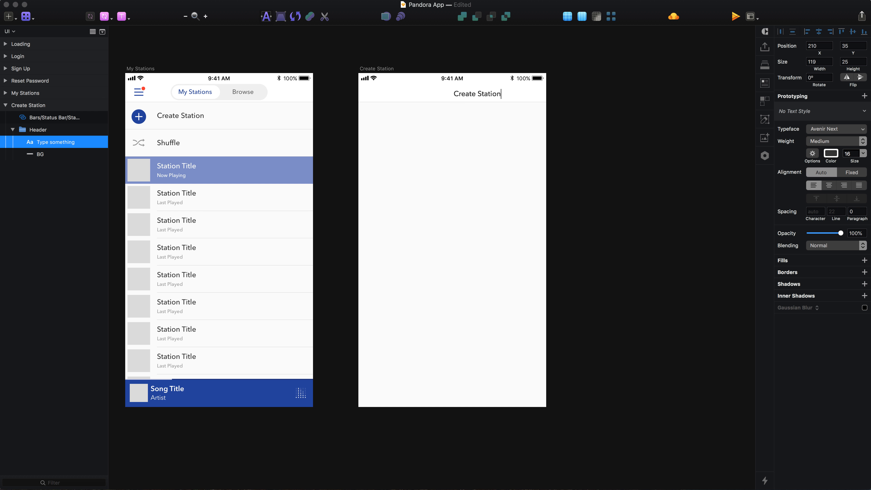
key(Escape)
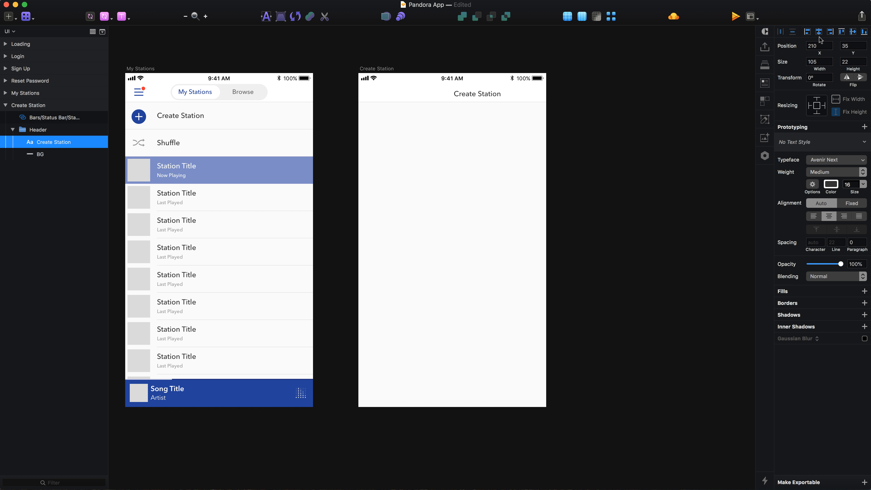
click(818, 31)
click(695, 113)
Step: Set the header title's font size to 18 and its colour to the blue document colour
click(458, 93)
scroll(459, 93, up, 3)
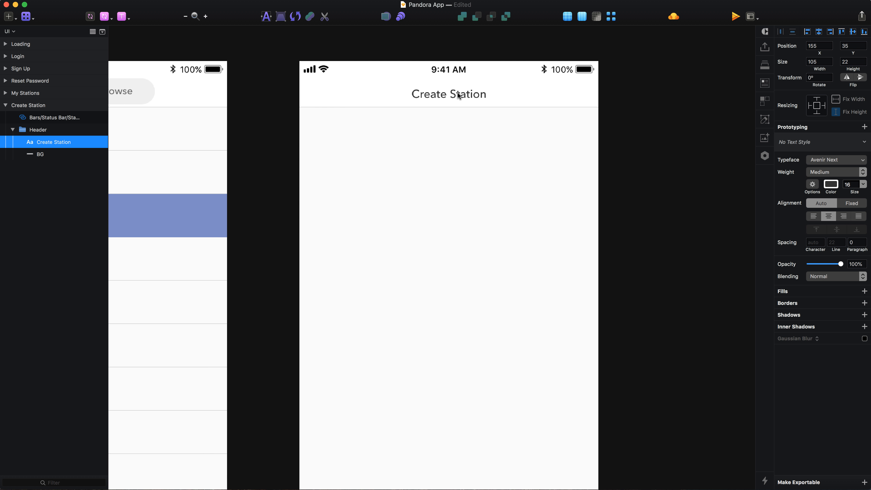
click(850, 184)
key(Up)
key(Up)
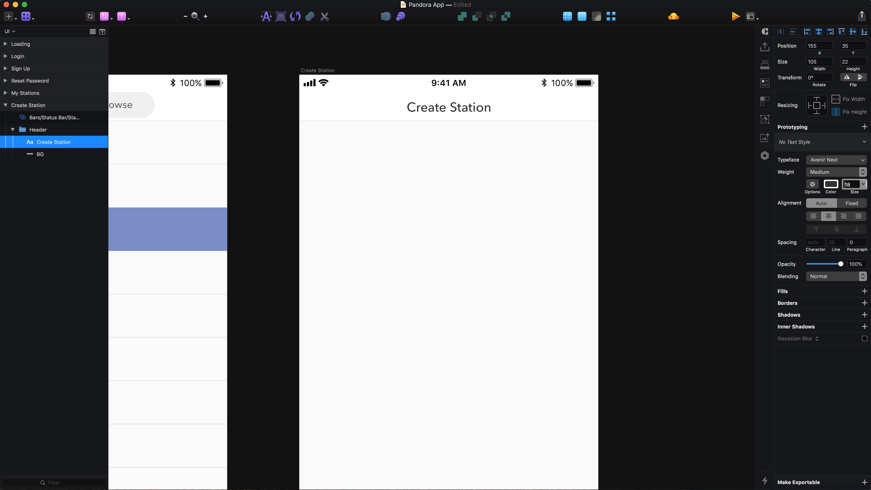
click(831, 184)
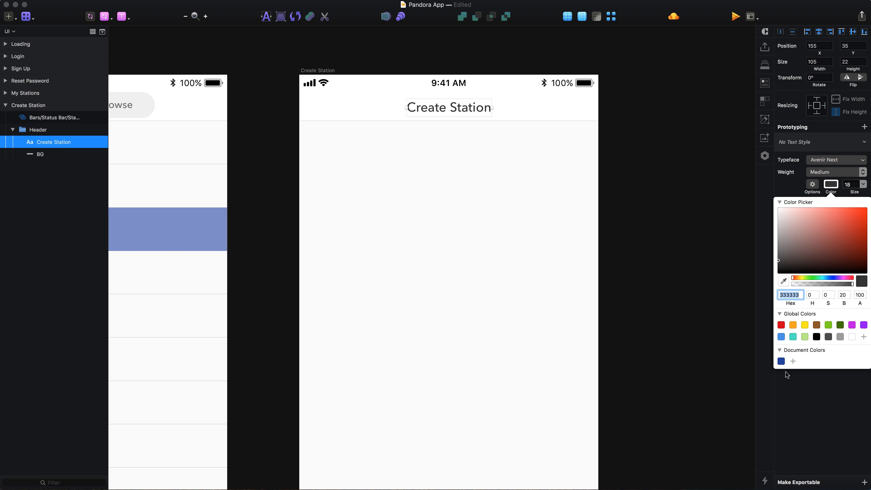
click(781, 361)
click(830, 180)
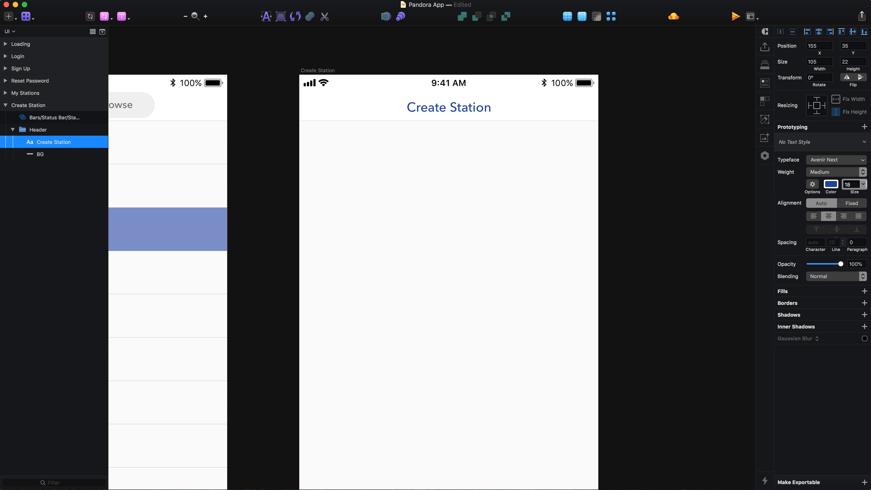
Step: Set the title's line spacing to 26 and re-centre it horizontally in the header
click(843, 242)
key(Up)
key(Return)
click(465, 109)
click(812, 35)
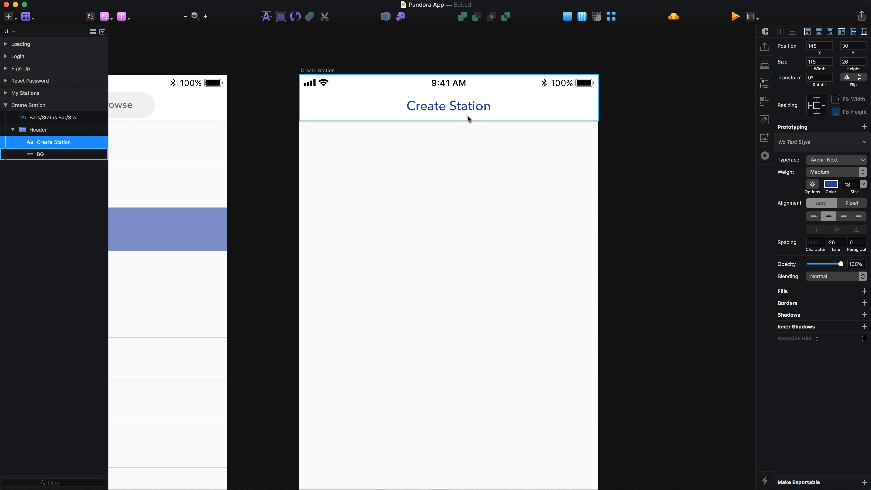
Step: Copy the back icon from the Reset Password header into the Create Station header
scroll(394, 139, left, 15)
scroll(396, 142, left, 5)
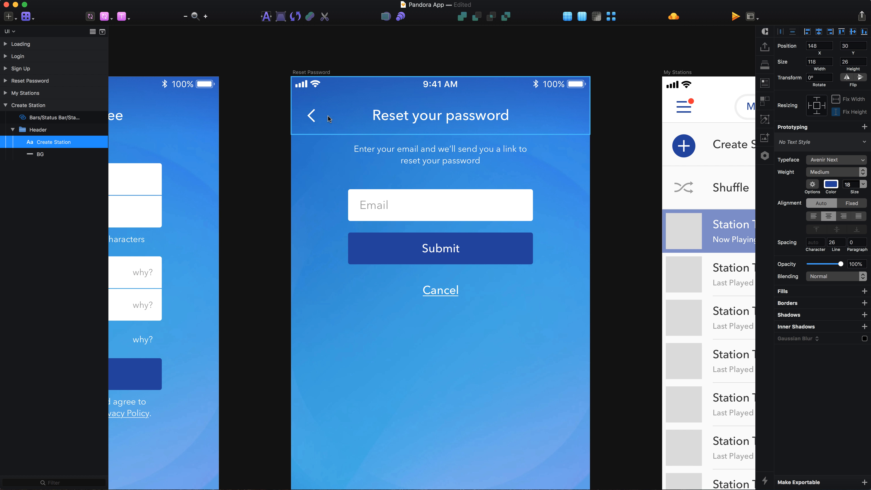
click(308, 118)
scroll(308, 119, right, 18)
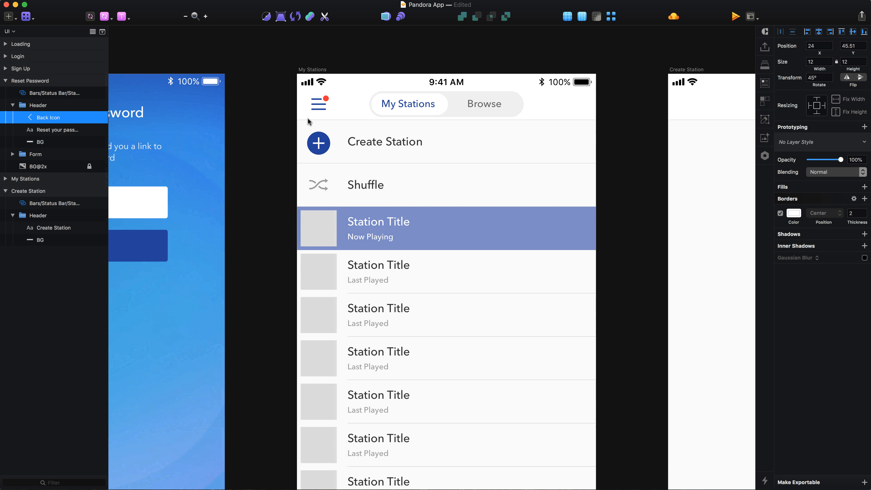
click(585, 104)
key(super+v)
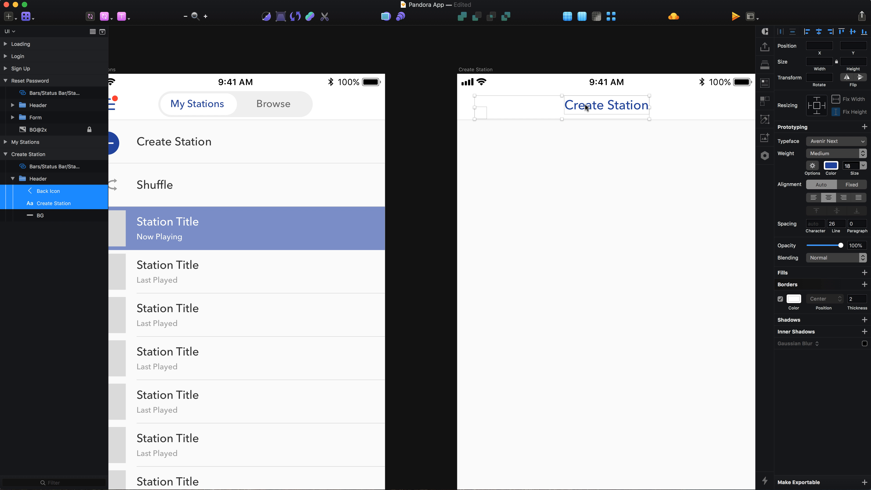
Step: Align the pasted back icon with the vertical middle of the Create Station title
click(841, 32)
click(852, 32)
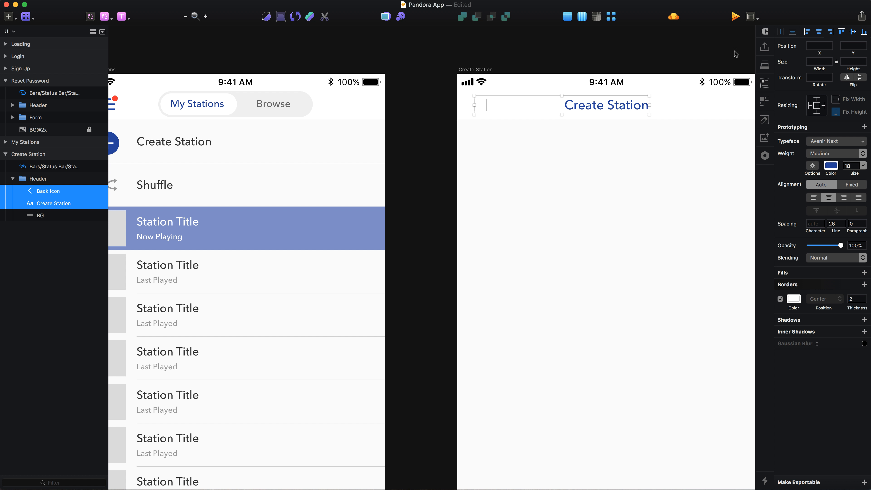
click(701, 58)
Step: Set the back icon's border to the blue document colour 244099 and its X position to 24
click(478, 110)
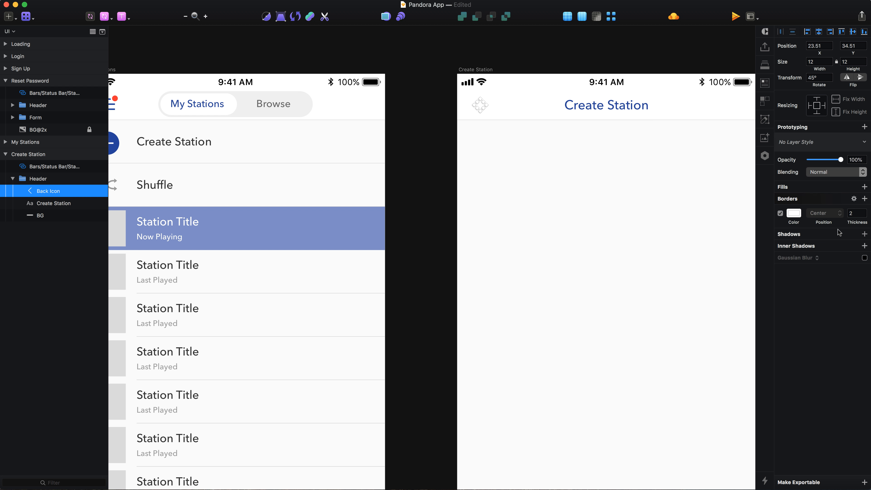
click(794, 213)
click(781, 425)
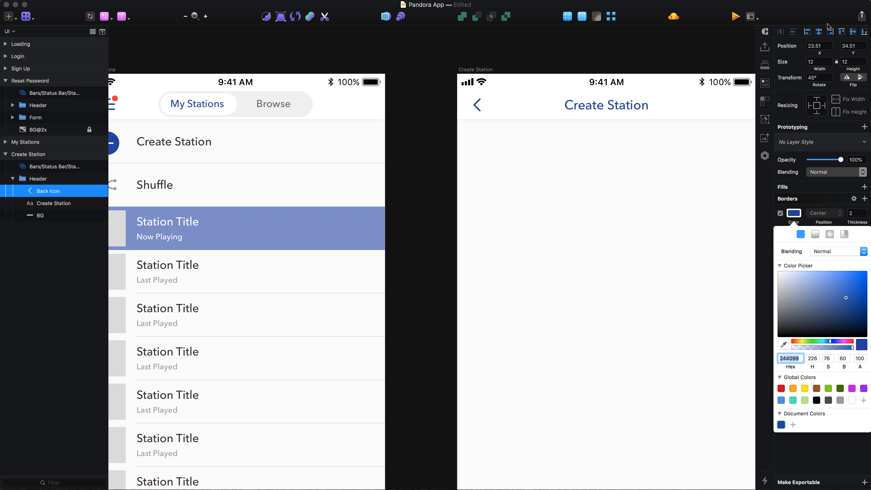
click(809, 46)
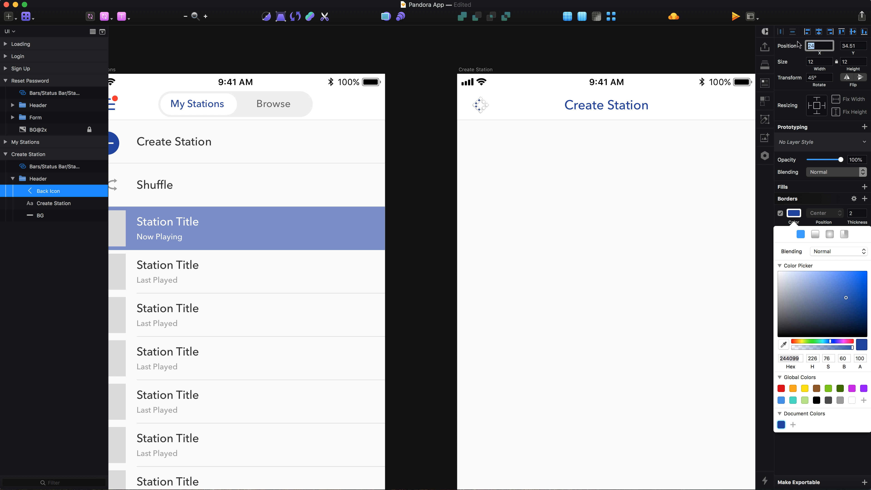
click(641, 59)
Step: Duplicate the header's BG layer and move the copy out of the Header group onto the Create Station artboard
scroll(624, 63, right, 5)
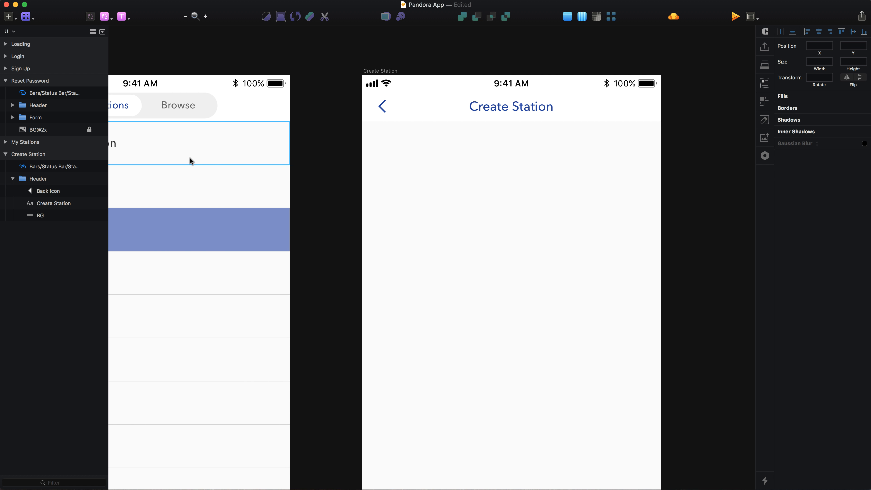
click(43, 216)
key(super+d)
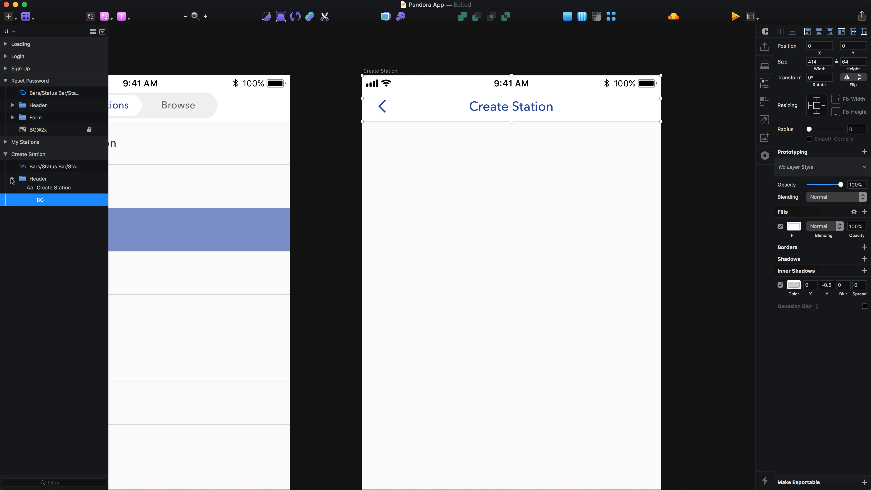
key(Delete)
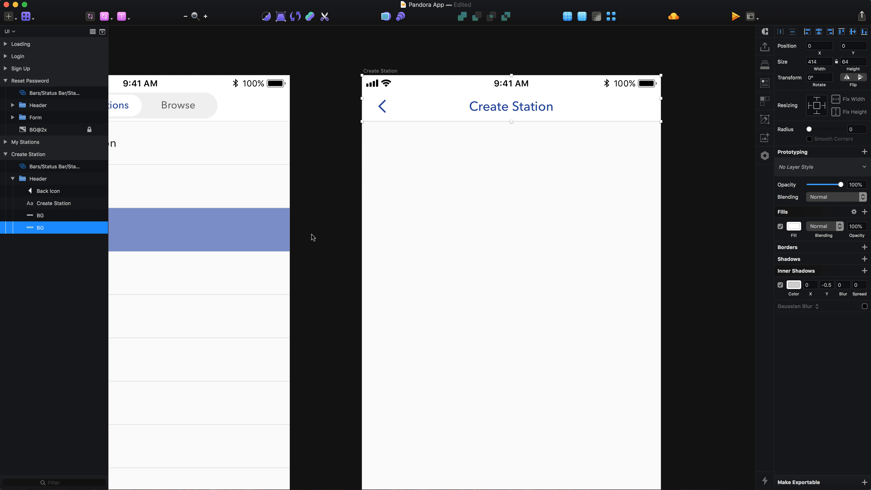
key(super+v)
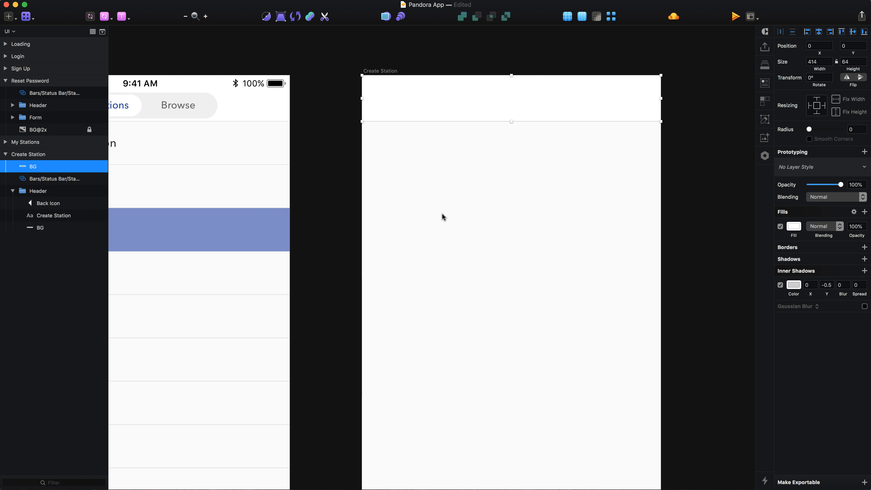
Step: Move the copied background directly beneath the header, at Y position 64
key(Down)
key(Down)
key(Down)
key(Down)
key(Down)
key(Down)
key(Down)
key(Down)
key(Down)
key(Down)
key(Down)
key(Down)
key(Down)
key(Down)
key(Down)
key(Down)
key(Down)
key(Down)
key(Down)
key(Down)
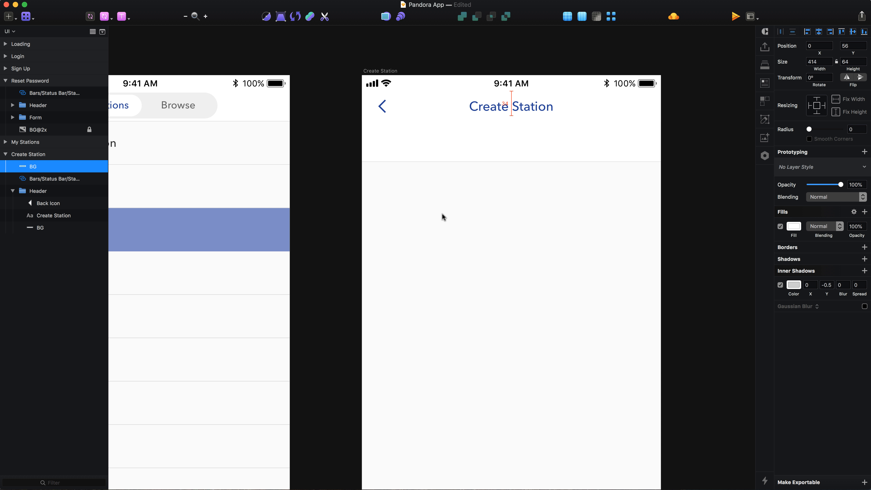
key(Up)
key(Up)
key(Up)
key(Up)
key(Up)
key(Up)
key(Up)
key(Up)
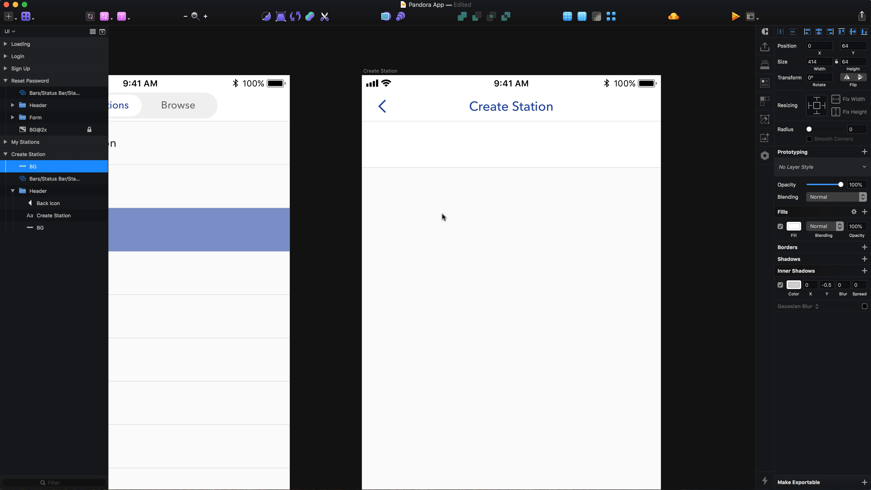
Step: Send the copied background to the back of the artboard and group it as "Search Bar"
click(13, 191)
key(ctrl+alt+super+Down)
key(super+g)
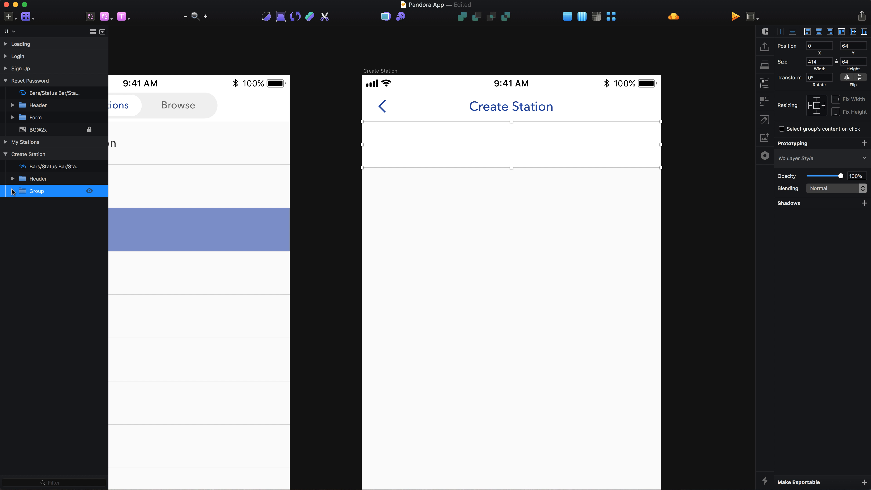
key(super+r)
text(S)
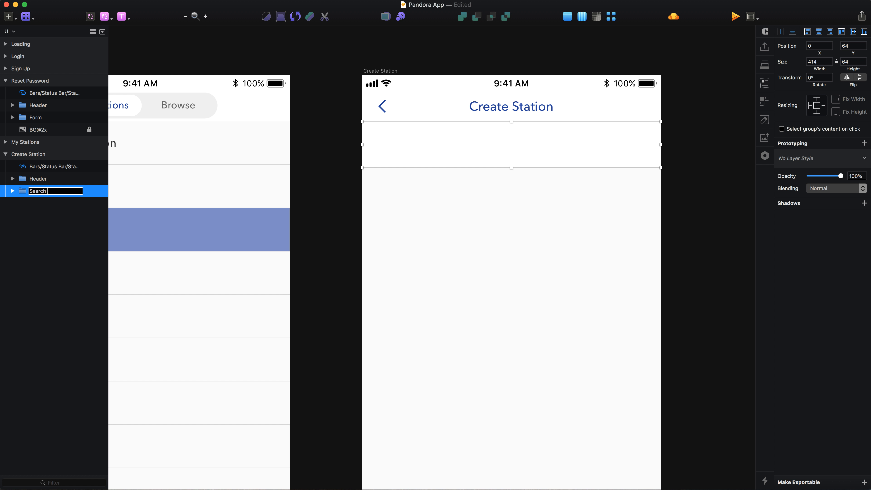
key(Return)
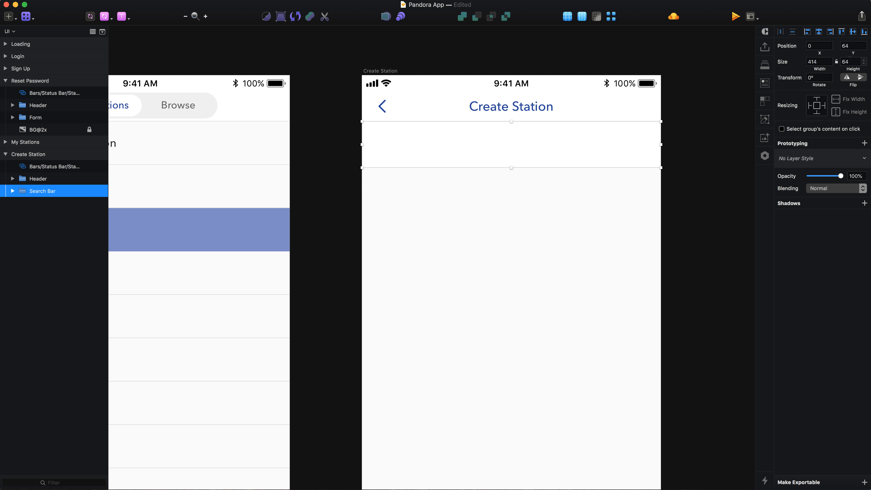
Step: Set the height of the Search Bar's BG layer to 60
click(13, 190)
click(40, 202)
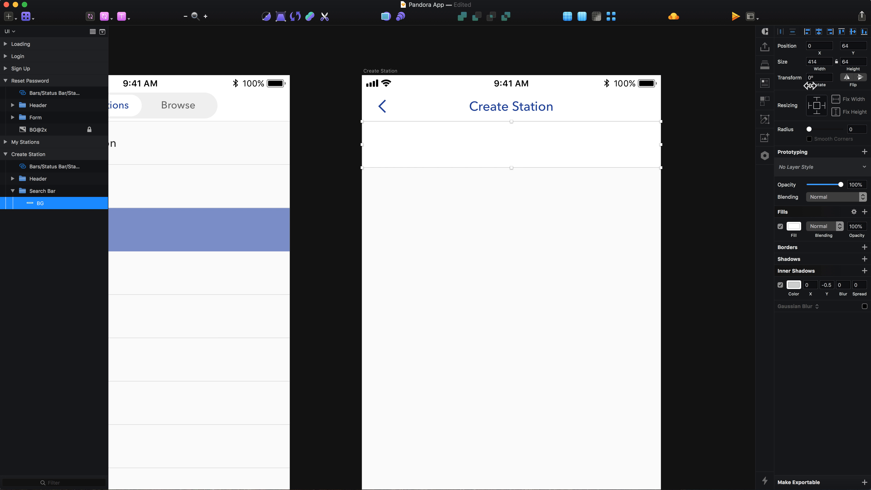
click(858, 58)
key(BackSpace)
text(0)
key(Return)
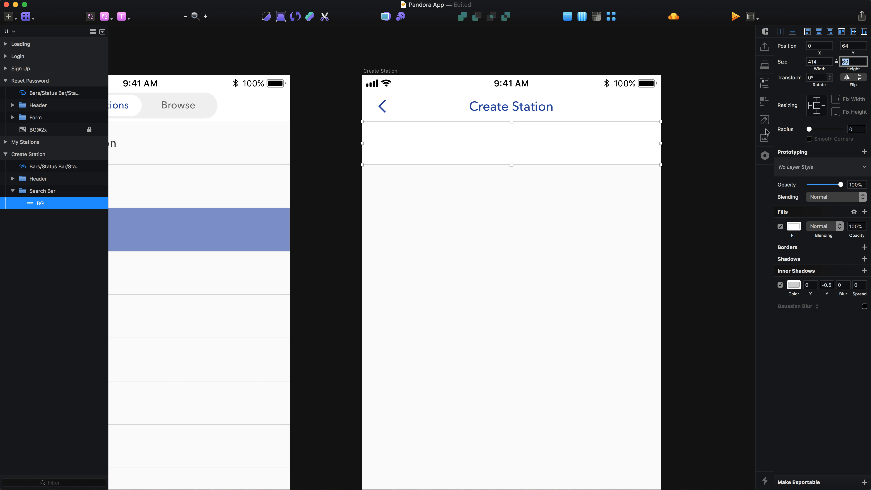
Step: Place a new text layer inside the Search Bar at about X 38.5, Y 84
click(595, 210)
super+click(537, 141)
key(t)
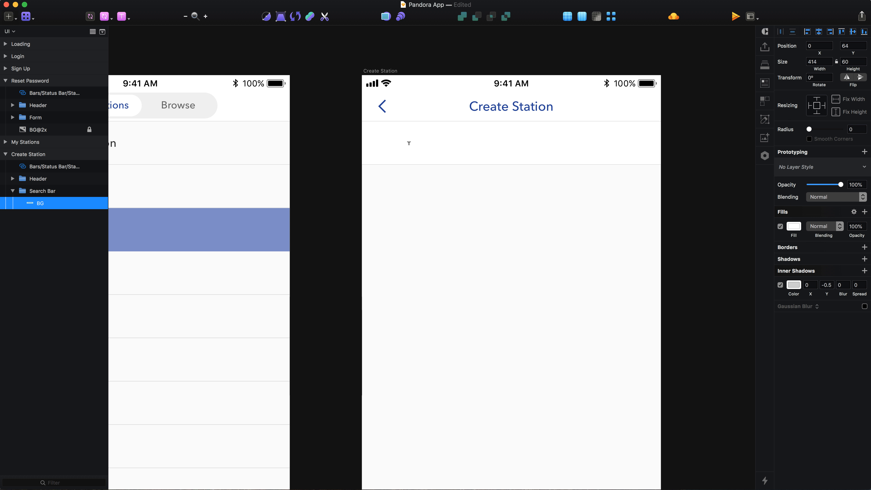
click(409, 143)
key(Escape)
key(shift+Right)
key(shift+Right)
key(shift+Right)
key(shift+Right)
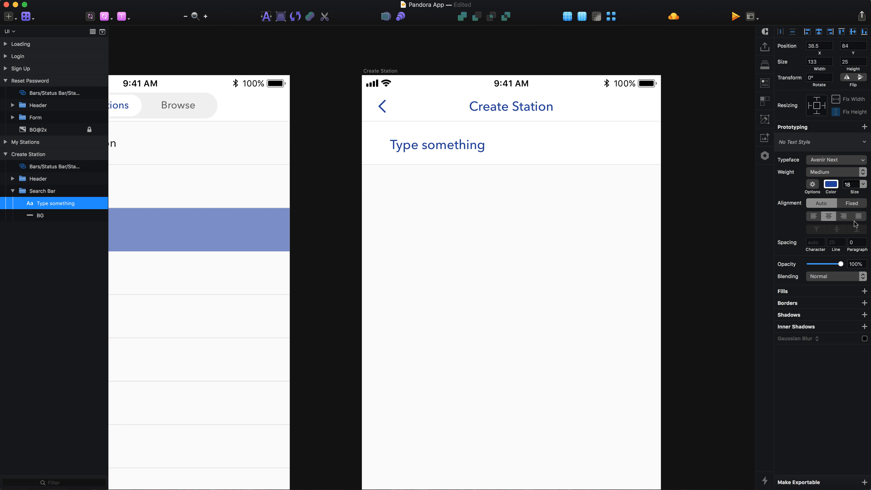
Step: Left-align the search bar text and change its content to "Type in artist, genre, or track"
click(814, 216)
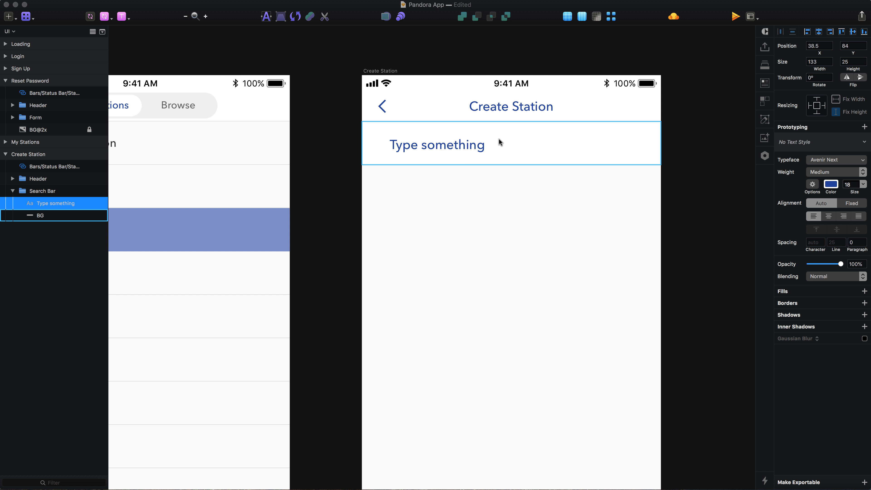
click(431, 146)
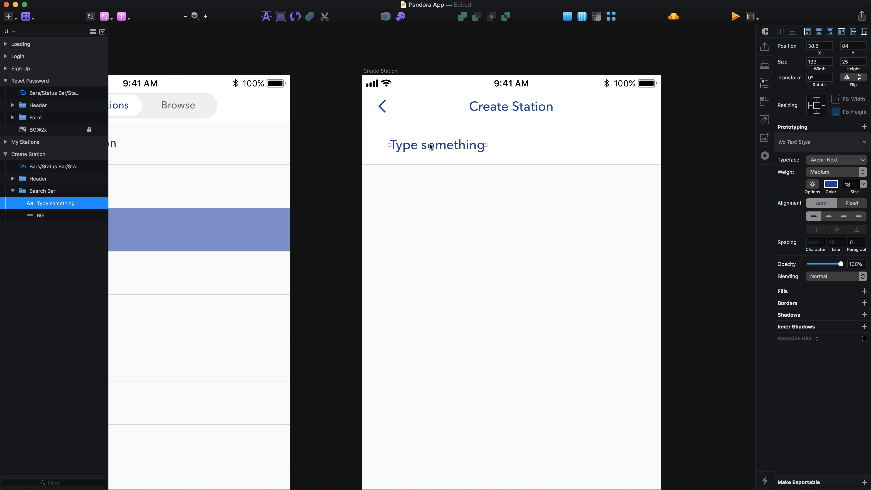
double_click(429, 142)
text(Type in artist, genre, or track)
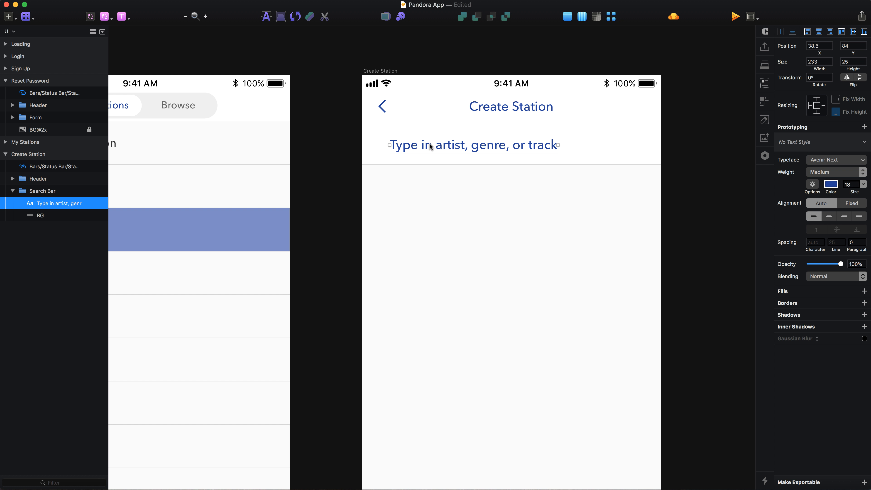
Step: Set the search bar's placeholder text to size 16 with a line spacing of 24
click(463, 219)
click(444, 145)
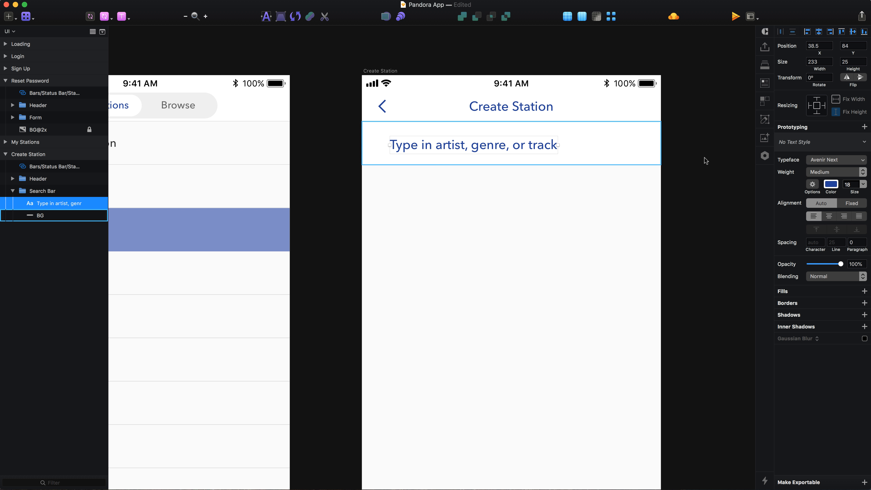
click(851, 184)
key(Down)
key(Down)
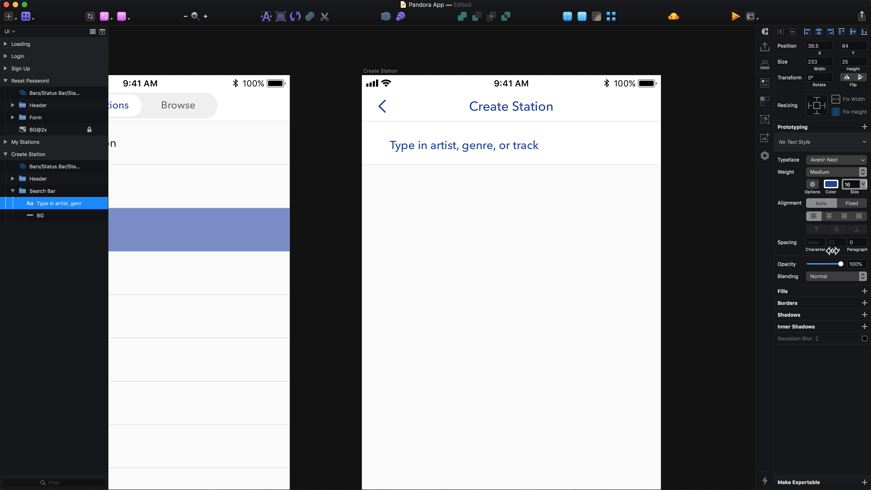
click(835, 242)
key(Return)
Step: Colour the placeholder text 333 and lower its opacity to 40%
click(833, 185)
text(333)
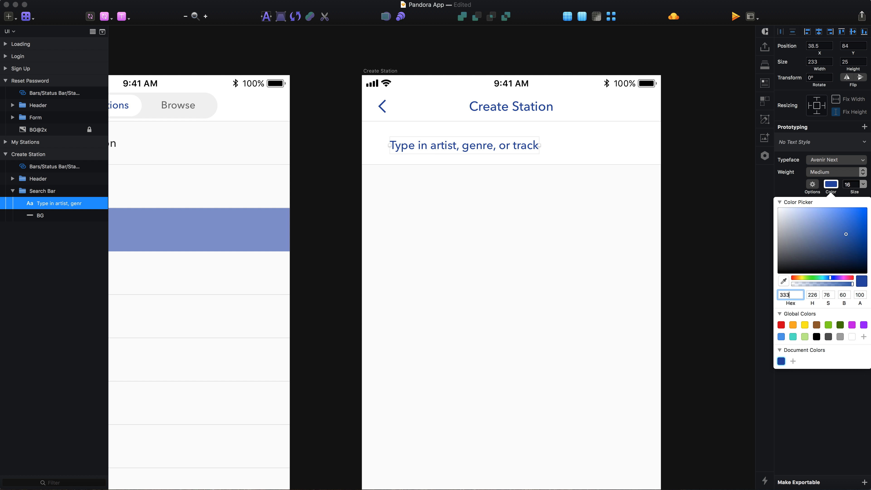
key(Return)
click(833, 183)
key(4)
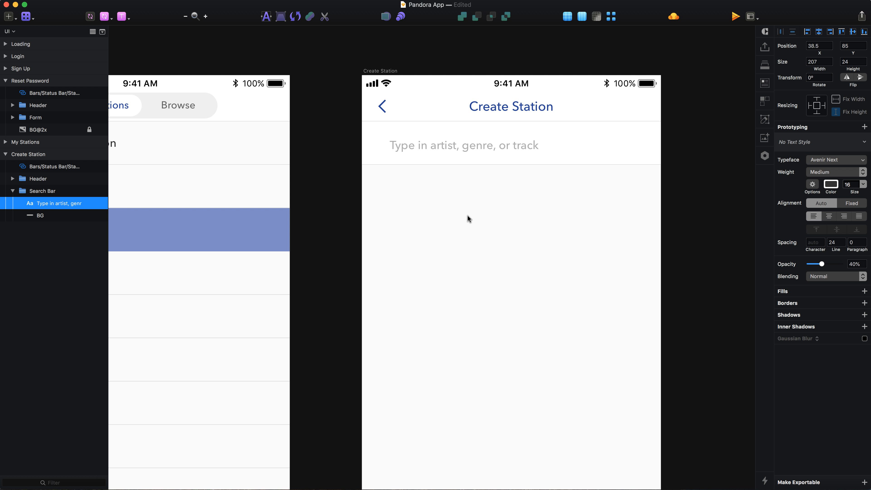
Step: Position the placeholder text at X 16, Y 82, vertically centred within the search bar
click(449, 153)
click(450, 145)
key(Left)
key(Left)
key(Left)
key(Left)
key(Left)
key(Left)
key(Left)
key(Left)
key(Up)
key(Up)
key(Up)
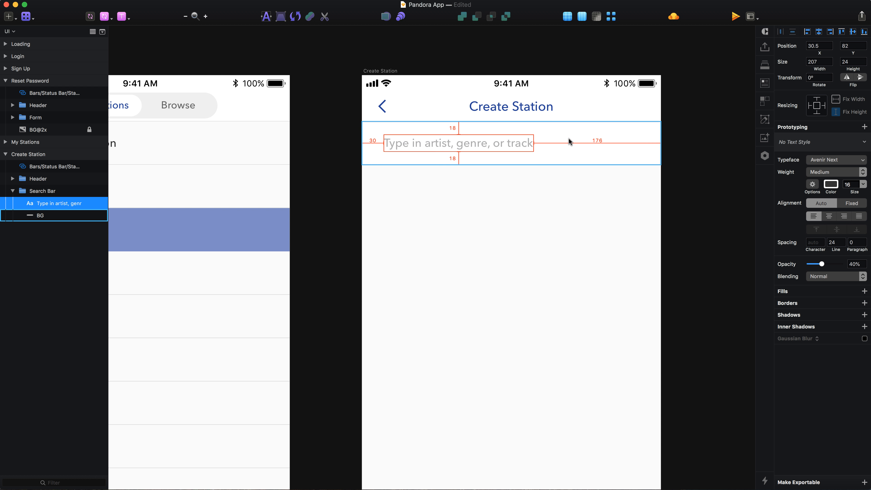
key(Left)
key(Left)
key(Left)
key(Left)
key(Left)
key(Left)
key(Left)
key(Left)
key(Left)
key(Left)
key(Left)
key(Left)
key(Left)
key(Left)
key(Left)
key(Left)
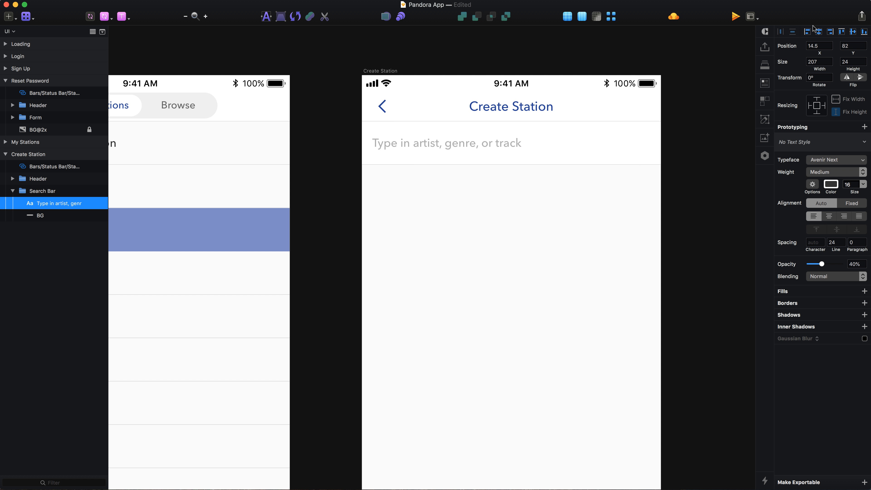
click(827, 46)
text(16)
key(Return)
click(492, 278)
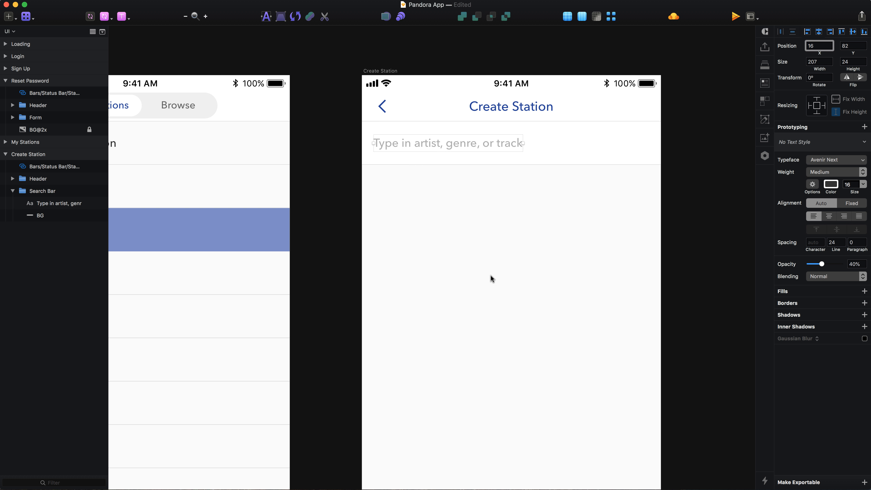
Step: Draw a vertical bar at X 10, Y 82, just before the placeholder text, and size it to 2 wide and 24 high
scroll(377, 156, up, 5)
click(408, 137)
scroll(369, 111, up, 5)
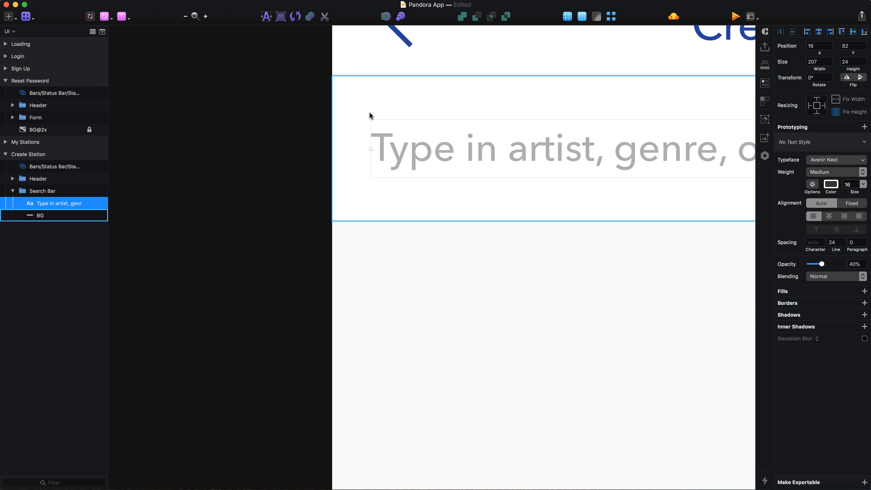
mouse_move(355, 119)
mouse_down()
mouse_move(371, 185)
mouse_move(363, 196)
mouse_up()
key(BackSpace)
text(2)
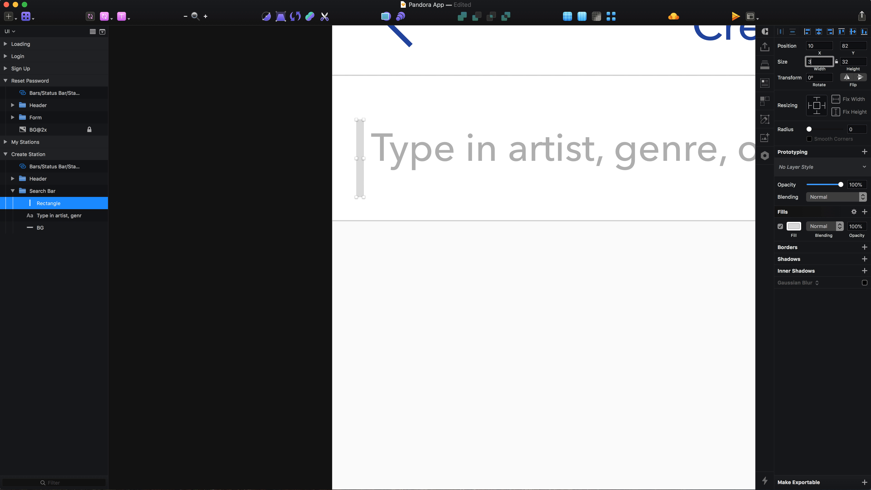
key(Tab)
text(23)
key(Return)
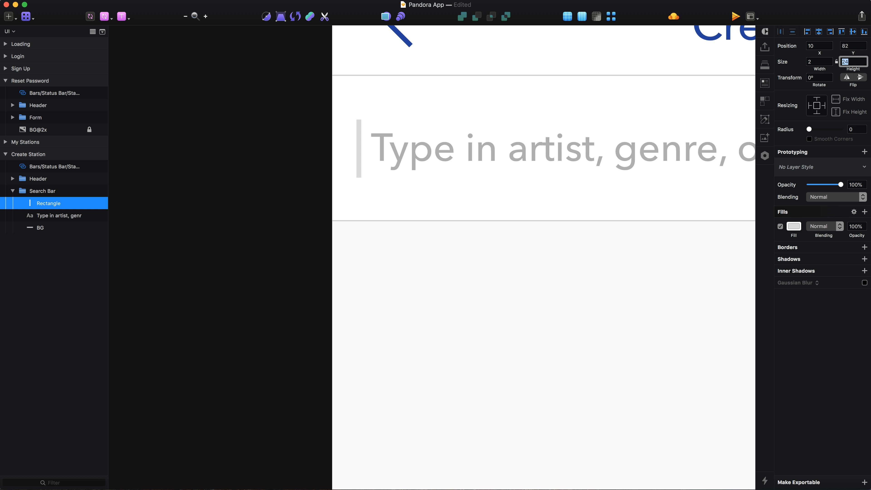
key(Return)
Step: Give the bar a corner radius of 1 and fill it with the document's dark blue, 244099
click(848, 132)
text(1)
key(Return)
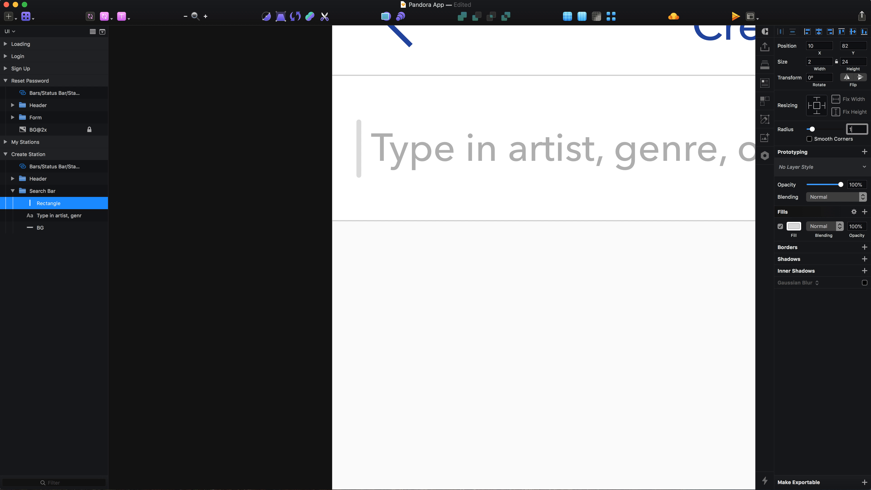
click(794, 227)
click(783, 421)
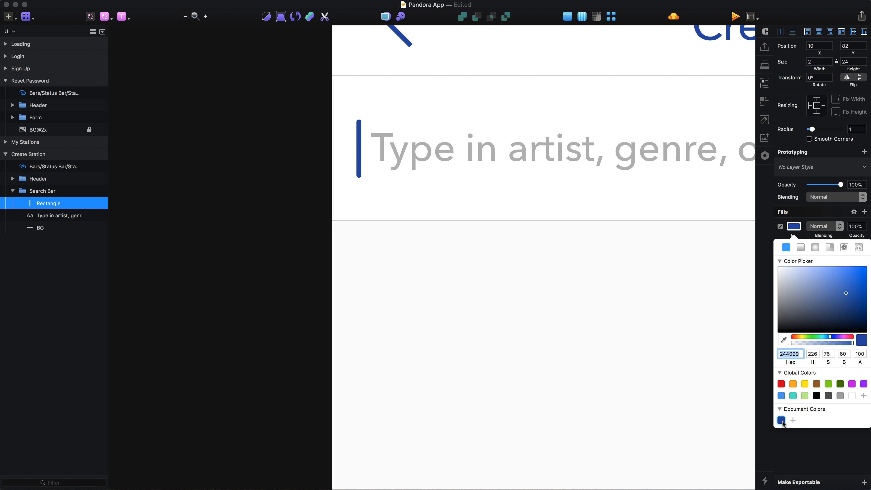
click(491, 314)
Step: Shift the blue bar to X 12 and rename its layer "Type Indicator"
key(Right)
key(Right)
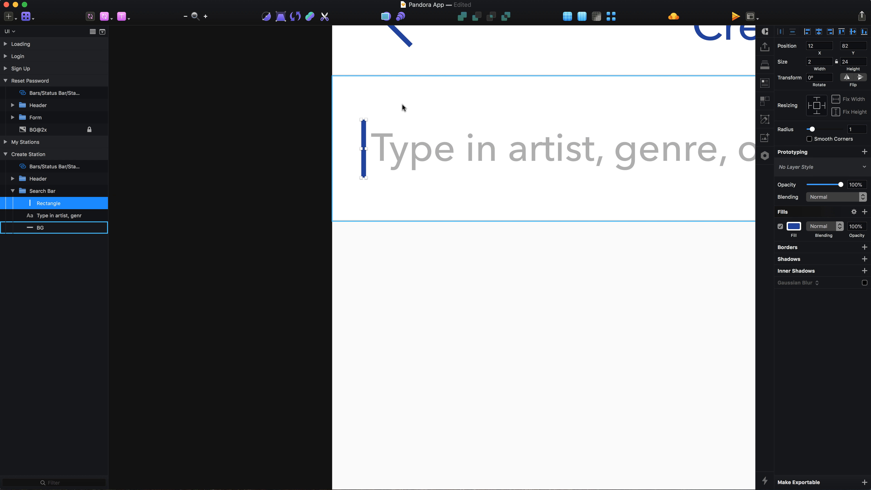
key(super+0)
key(super+r)
text(Typ)
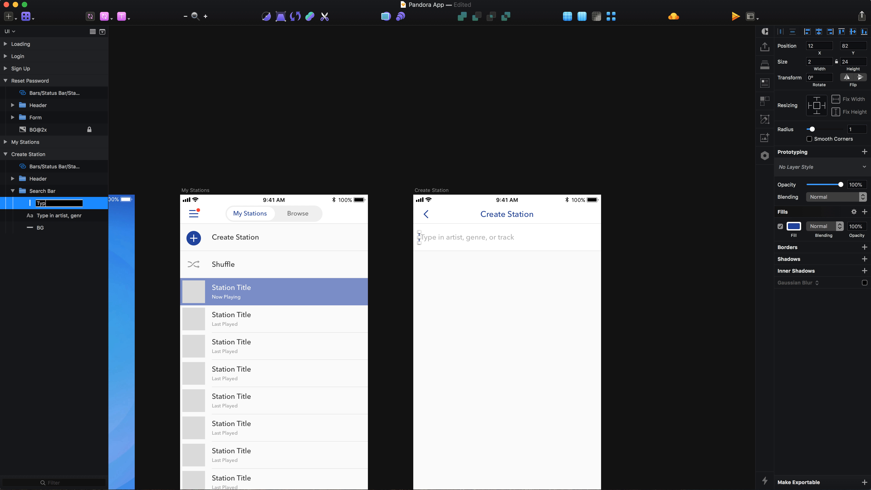
text(e Indicator)
key(Return)
Step: Collapse the Search Bar group in the layer list and save the document
click(13, 191)
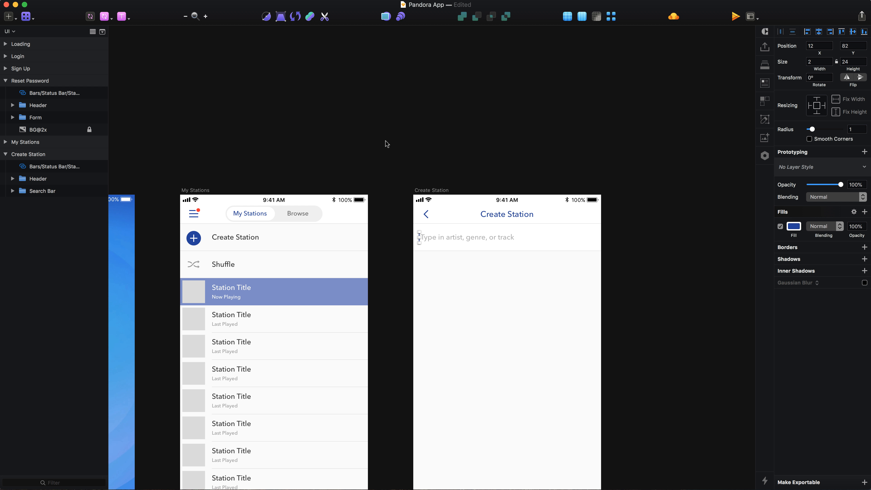
click(385, 141)
key(super+s)
Step: Add a text layer below the search bar at about X 187, Y 170, reading "Want help finding something new?"
scroll(385, 142, down, 3)
scroll(386, 141, right, 3)
scroll(385, 141, up, 2)
scroll(386, 140, down, 3)
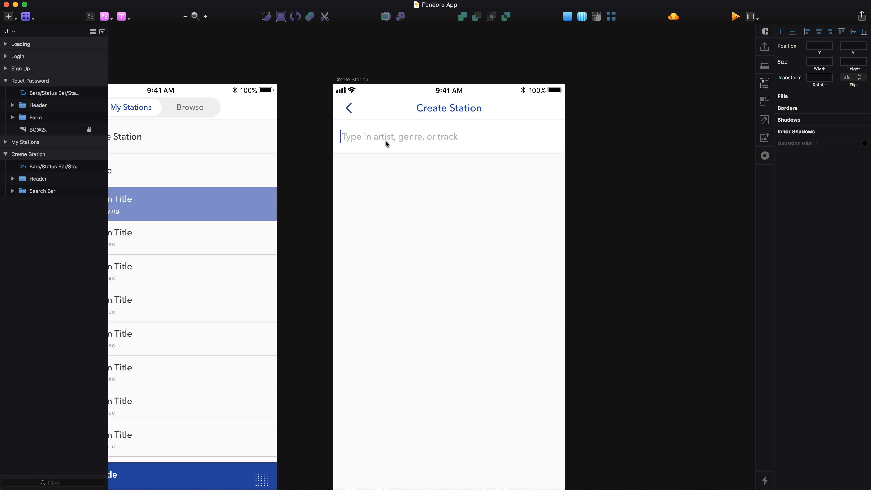
key(t)
click(438, 184)
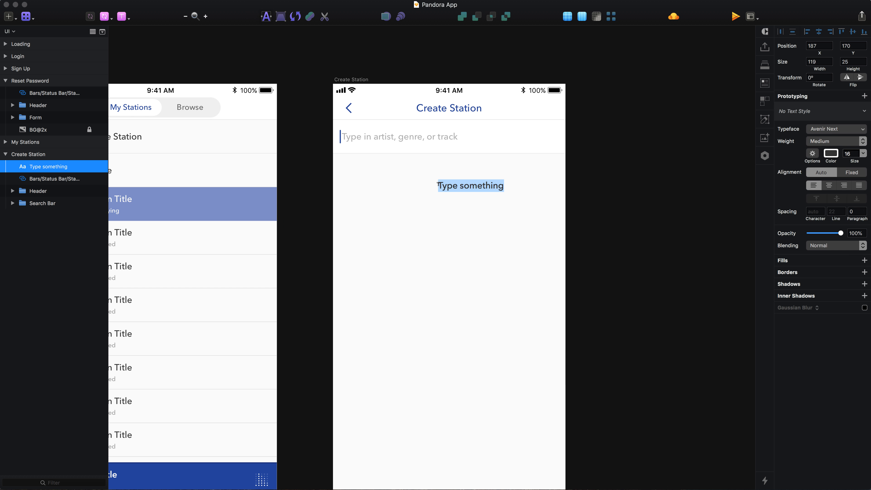
key(Escape)
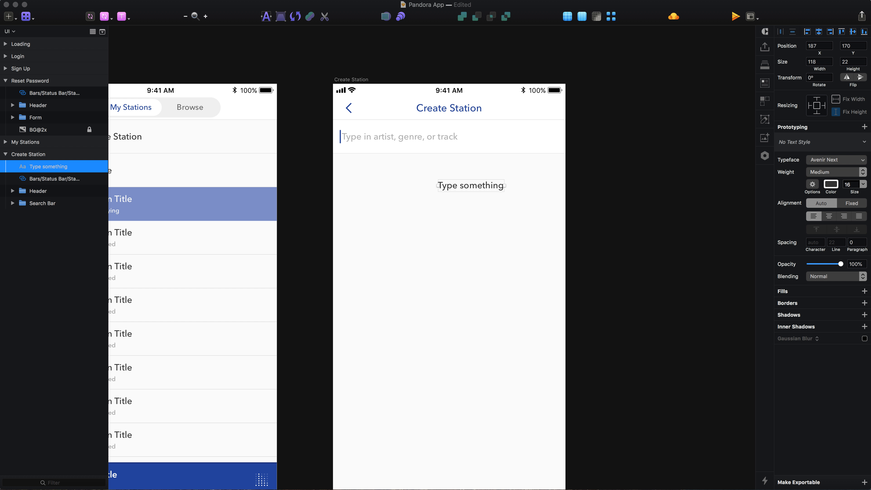
double_click(483, 187)
text(Want help finding something new?)
key(Escape)
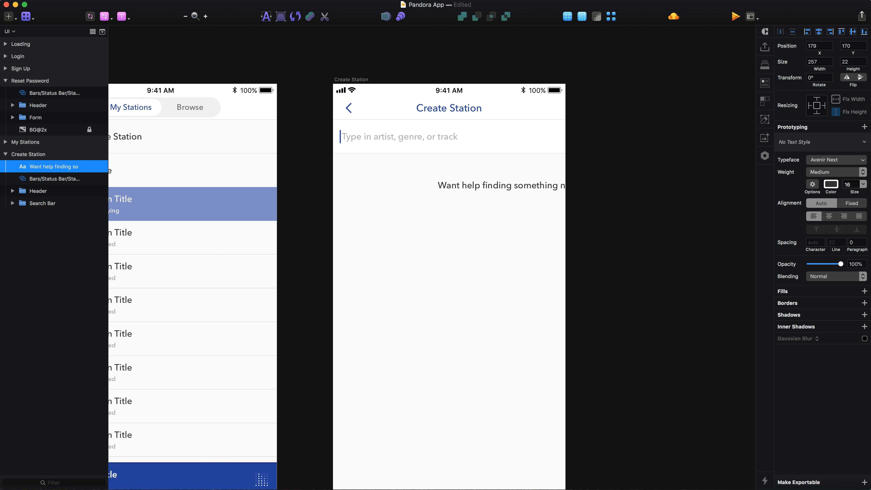
Step: Move the "Want help finding something new?" text left to about X 99
key(Left)
key(Left)
key(Left)
key(Left)
key(Left)
key(Left)
key(Left)
key(Left)
key(Left)
key(Left)
key(Left)
key(Left)
key(Left)
key(Left)
key(Left)
key(Left)
key(Left)
key(Left)
key(Left)
key(Left)
key(Left)
key(Left)
key(Left)
key(Left)
key(Left)
key(Left)
key(Left)
key(Left)
key(Left)
key(Left)
key(Left)
key(Left)
key(Left)
key(Left)
key(Left)
key(Left)
key(Left)
key(Left)
key(Left)
key(Left)
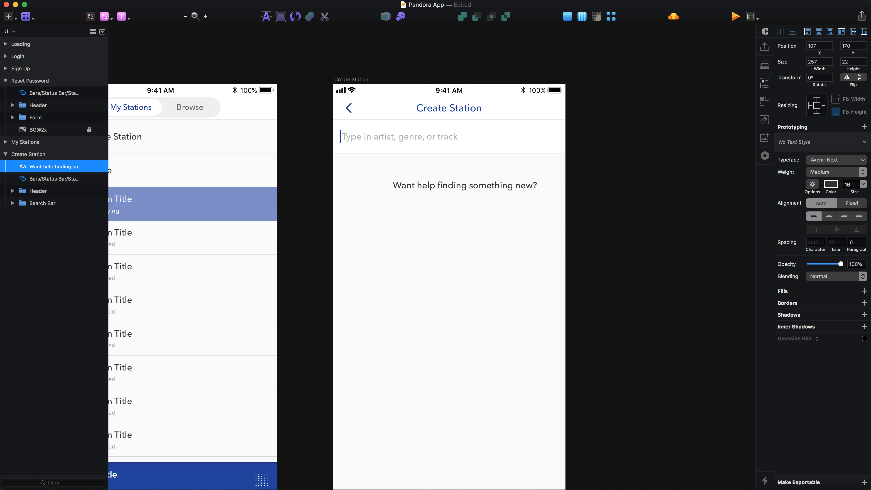
Step: Style the help text with size 14, colour 666 and a line spacing of 20
key(super+alt+minus)
key(super+alt+minus)
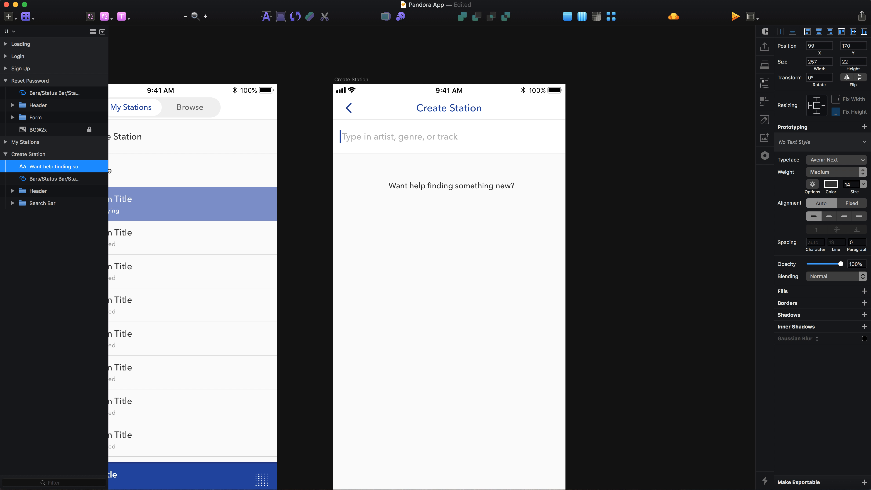
click(832, 185)
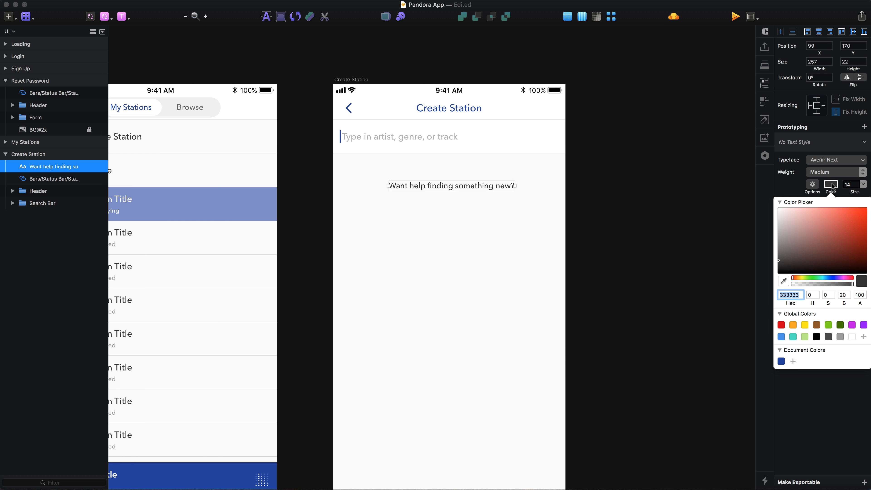
text(666)
key(Return)
click(828, 184)
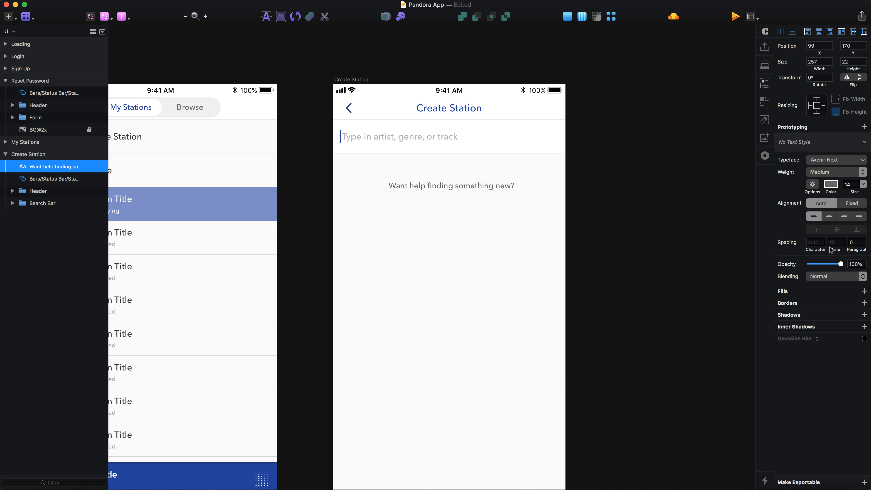
click(681, 243)
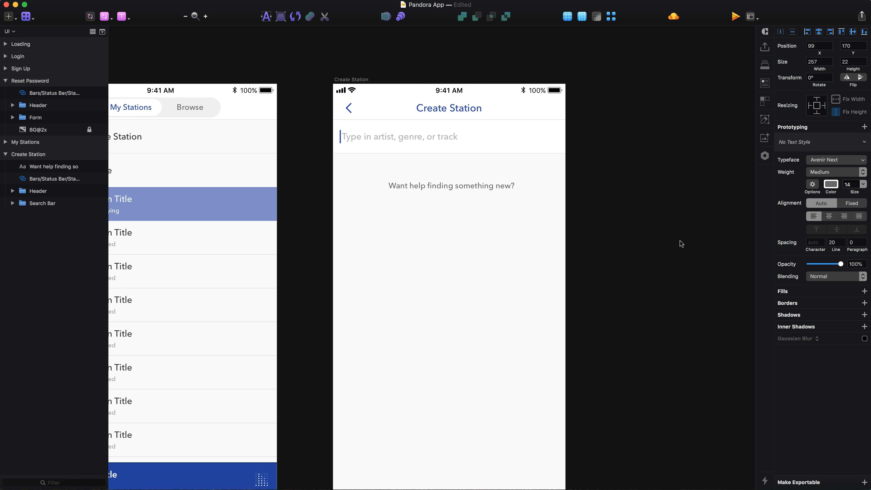
Step: Place the help text horizontally centred at X 95, Y 156 and send its layer to the back of the artboard
click(466, 187)
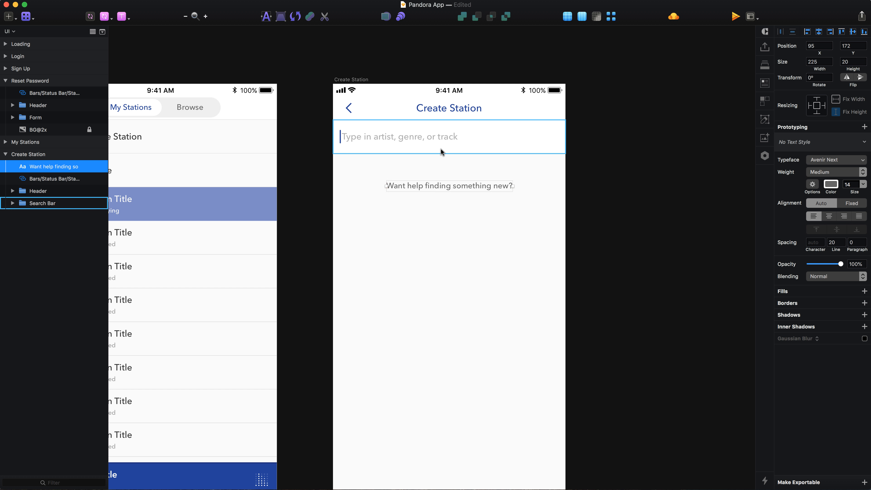
key(shift+Up)
key(shift+Up)
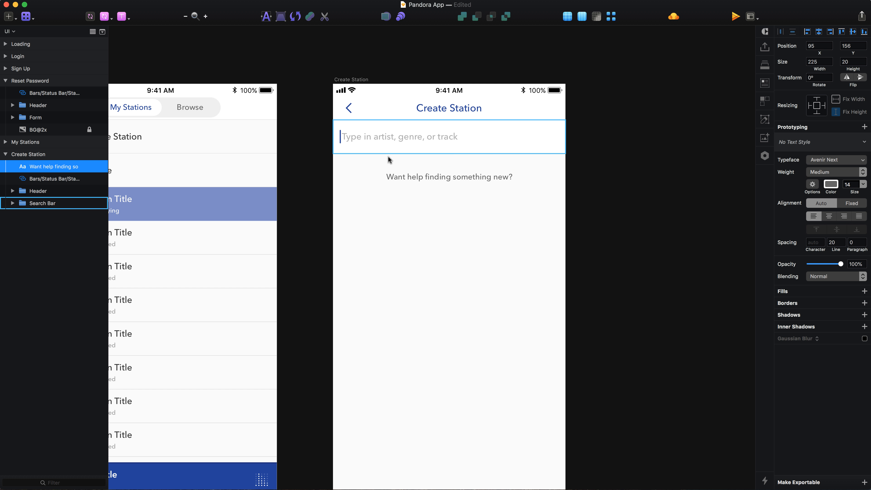
key(ctrl+alt+super+Down)
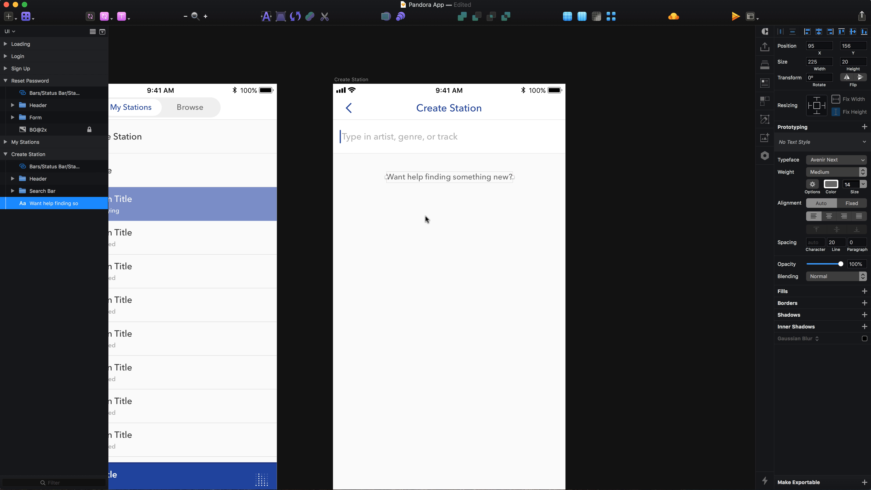
Step: Draw a rectangle about 75 by 32 below the help text, at about X 173, Y 198
key(r)
mouse_move(430, 195)
mouse_down()
mouse_move(472, 198)
mouse_move(472, 213)
mouse_up()
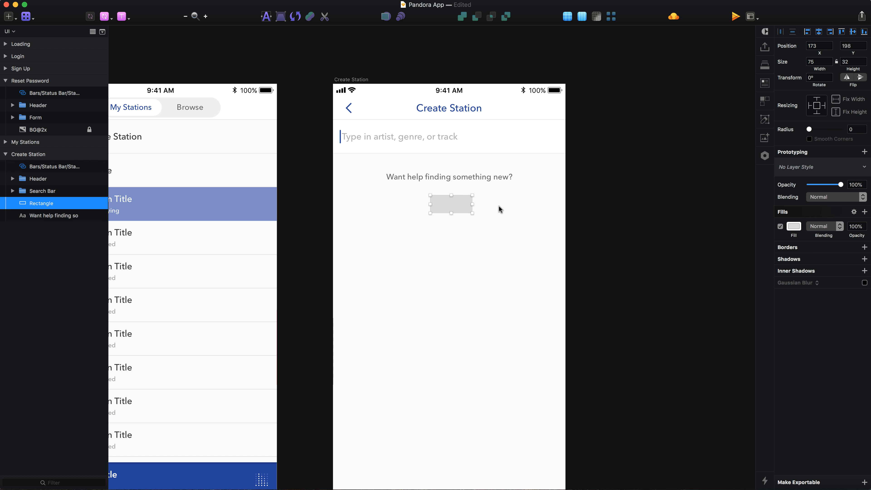
click(856, 60)
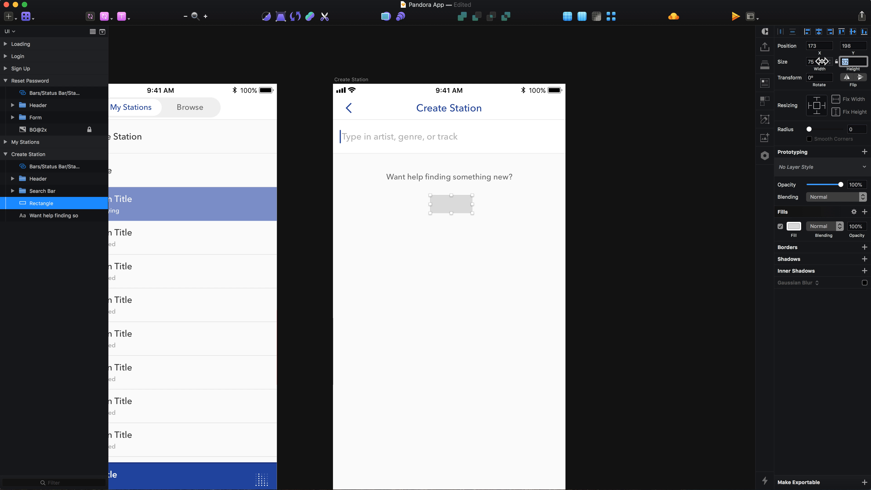
Step: Replace the rectangle's fill with a 1-thick inside border in the document's dark blue, 244099
click(780, 226)
click(854, 212)
click(819, 227)
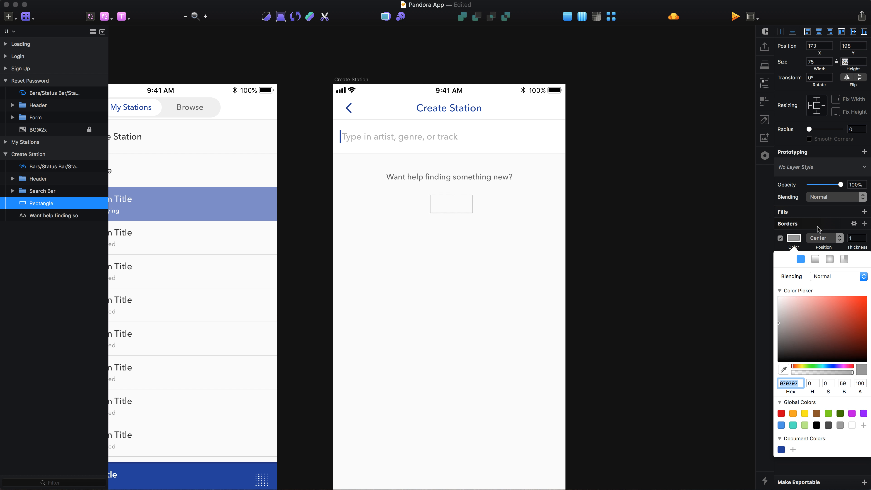
click(781, 450)
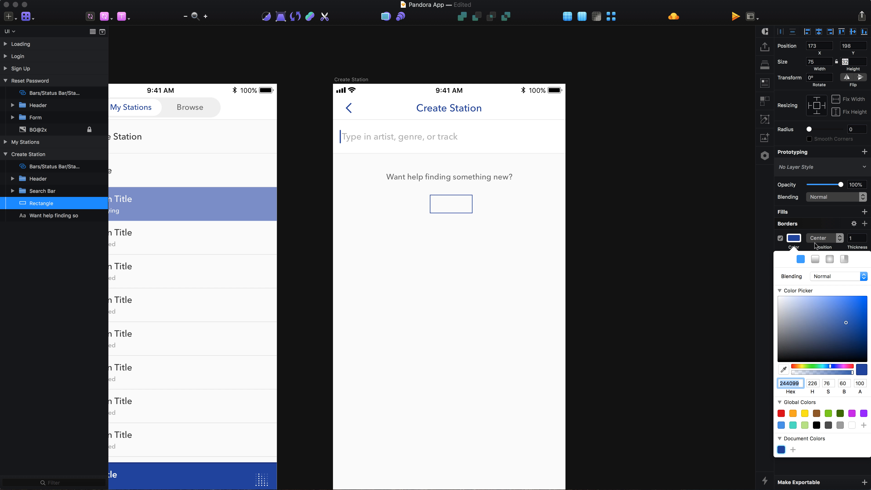
click(822, 237)
click(825, 245)
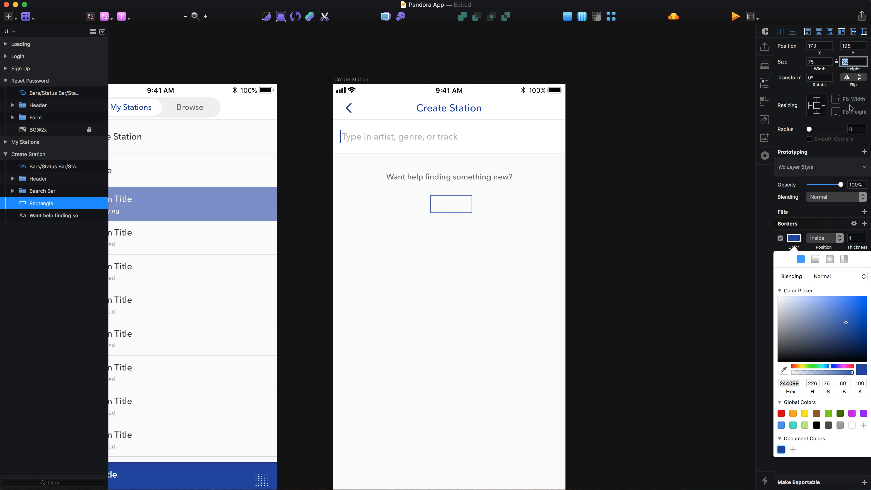
Step: Round the rectangle's corners with a radius of 6
click(856, 129)
text(6)
key(Return)
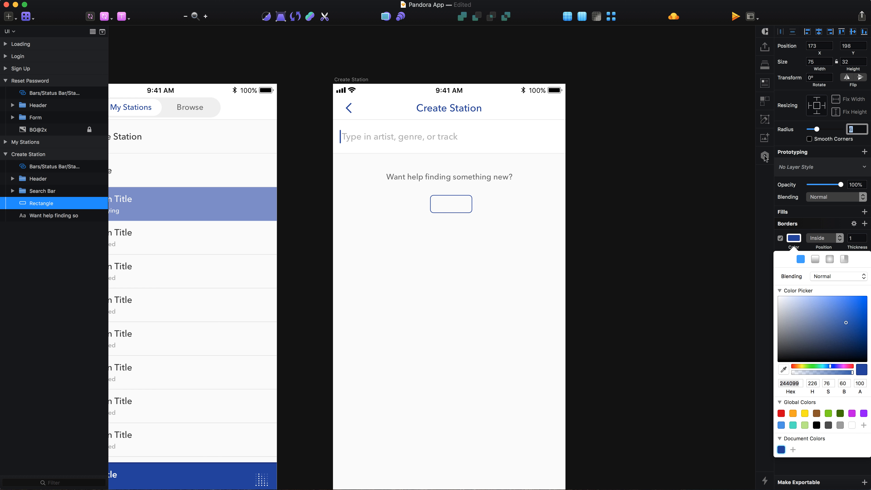
key(Escape)
Step: Rename the outlined rectangle "BG" and put it in a group of its own
scroll(423, 190, up, 5)
key(super+r)
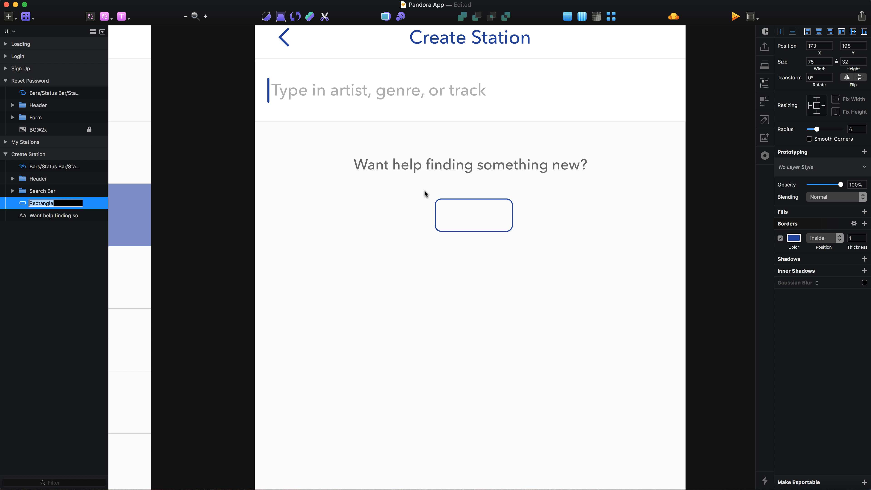
text(BG)
key(Return)
key(super+g)
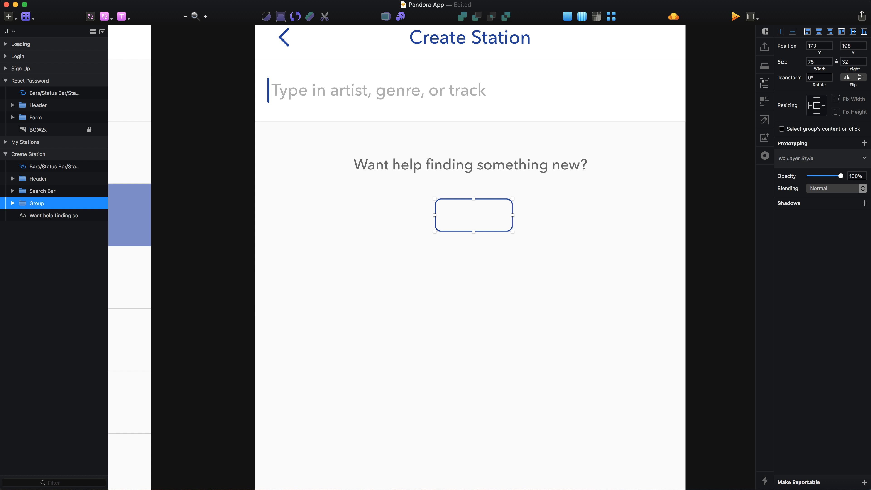
Step: Rename the group holding the outlined rectangle as "Button"
key(super+r)
text(B)
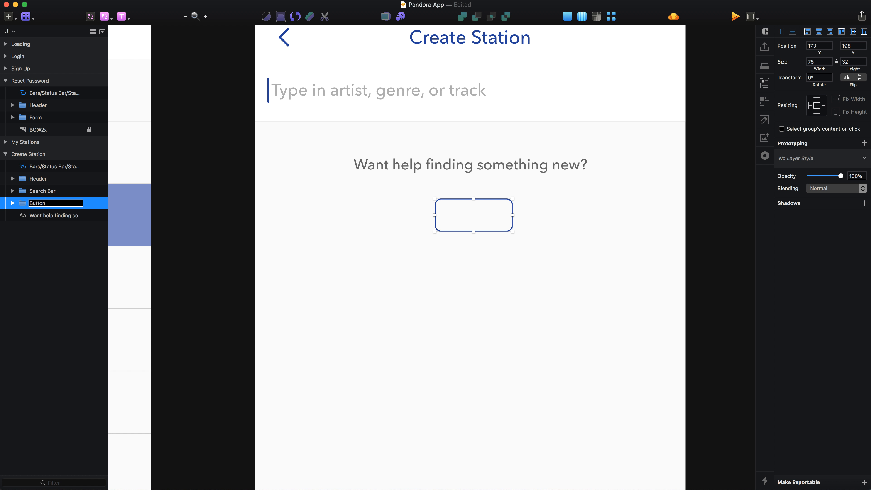
key(Return)
Step: Add a text layer reading "Browse" inside the Button group, over the outlined rectangle
double_click(466, 200)
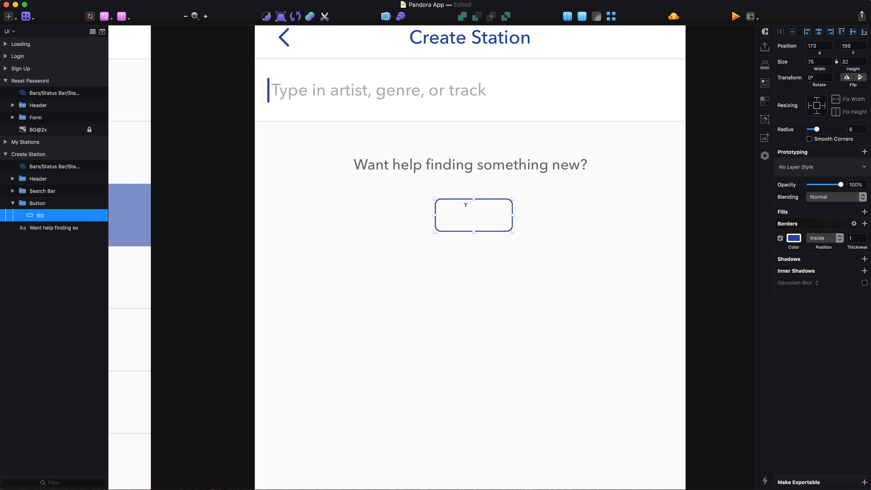
key(t)
click(471, 213)
text(Br)
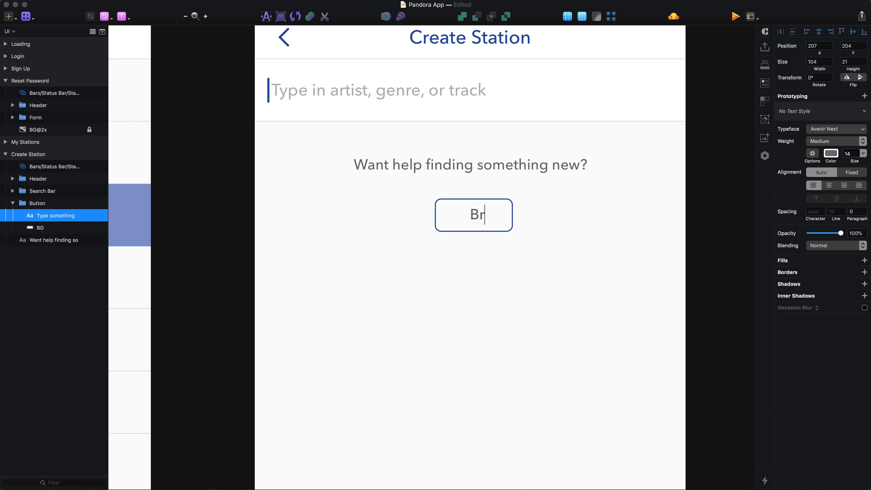
text(owse)
key(Escape)
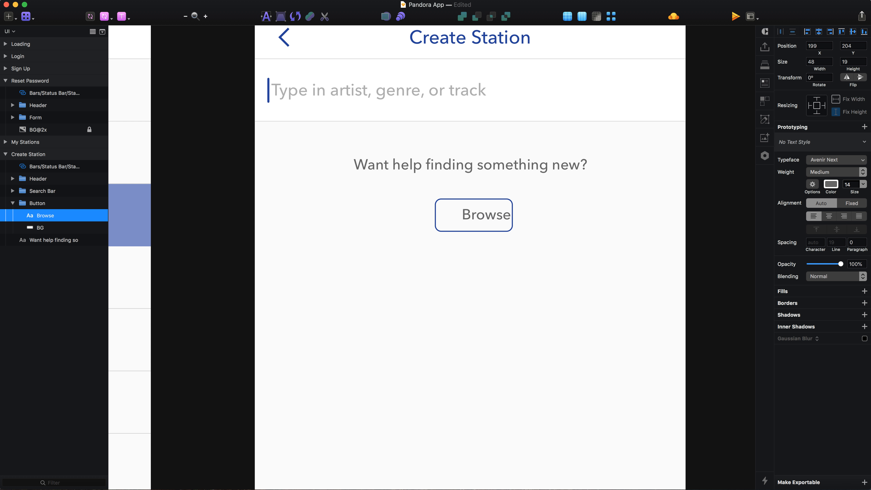
Step: Nudge the Browse label leftward within the button to X 183
key(shift+Left)
key(Left)
key(Left)
key(Left)
key(Left)
key(Left)
key(Left)
Step: Style the Browse label with font size 16, line spacing 20 and the document's dark blue, 244099
click(847, 185)
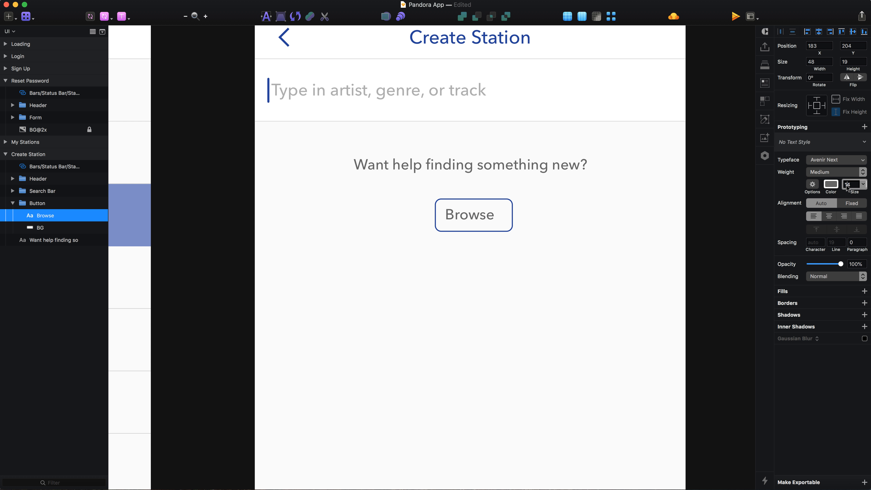
key(Up)
key(Up)
key(Return)
click(832, 240)
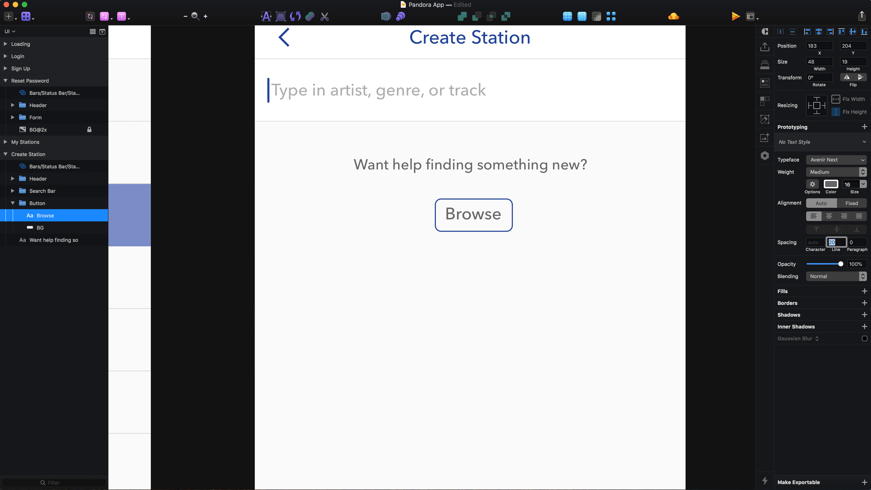
click(830, 186)
click(781, 360)
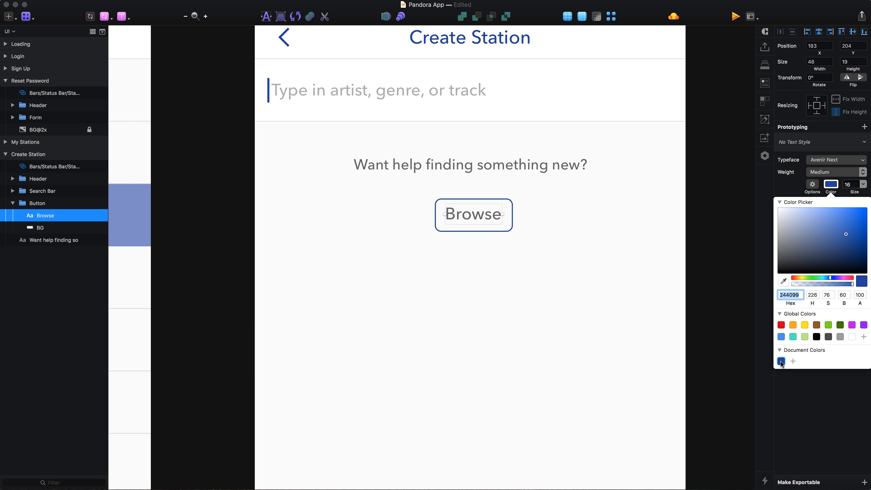
click(588, 304)
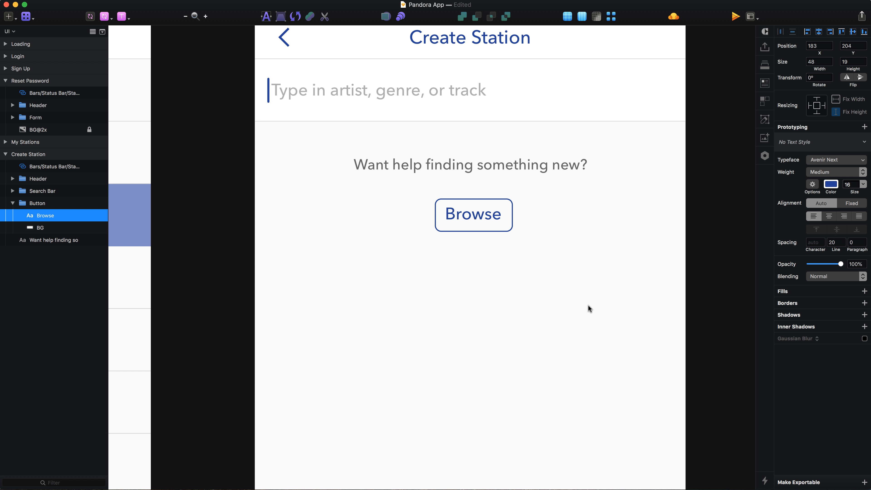
Step: Nudge the Browse label down to Y 204 to center it vertically in the button outline
click(487, 229)
click(482, 227)
key(Down)
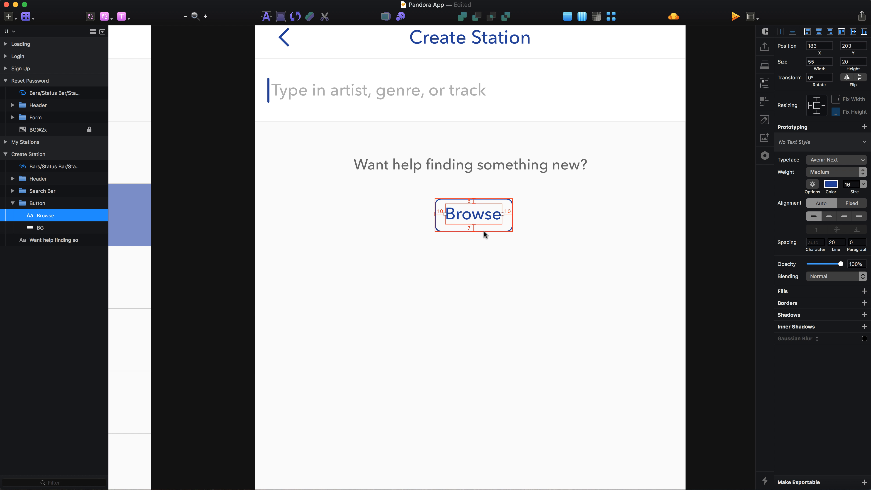
Step: Widen the button's BG rectangle on both sides to a width of 87, starting at X 167
scroll(484, 230, up, 3)
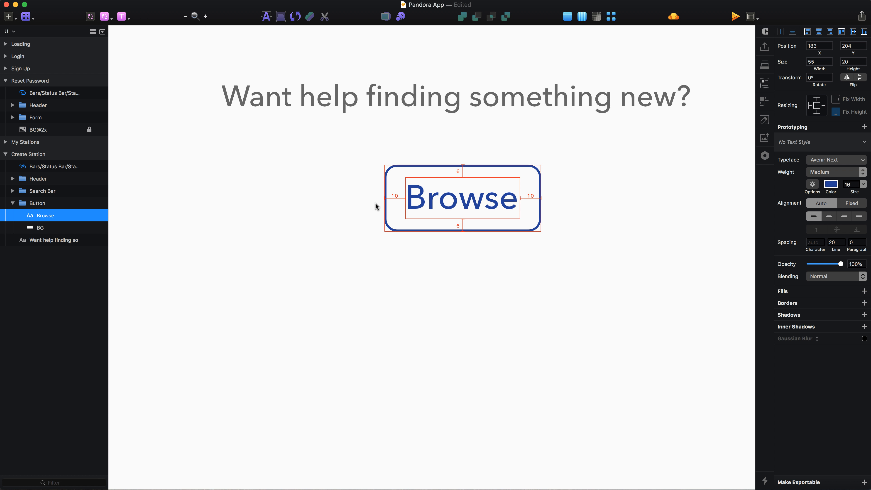
click(385, 199)
drag(386, 197, 373, 197)
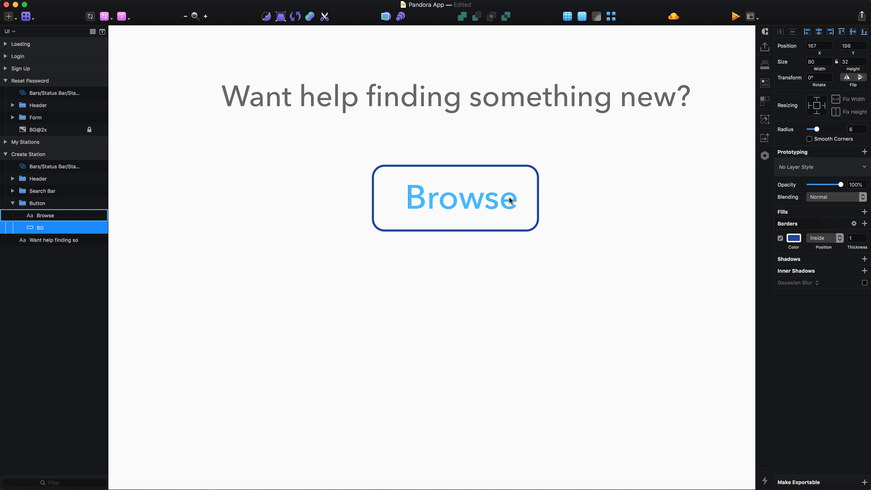
drag(539, 198, 553, 197)
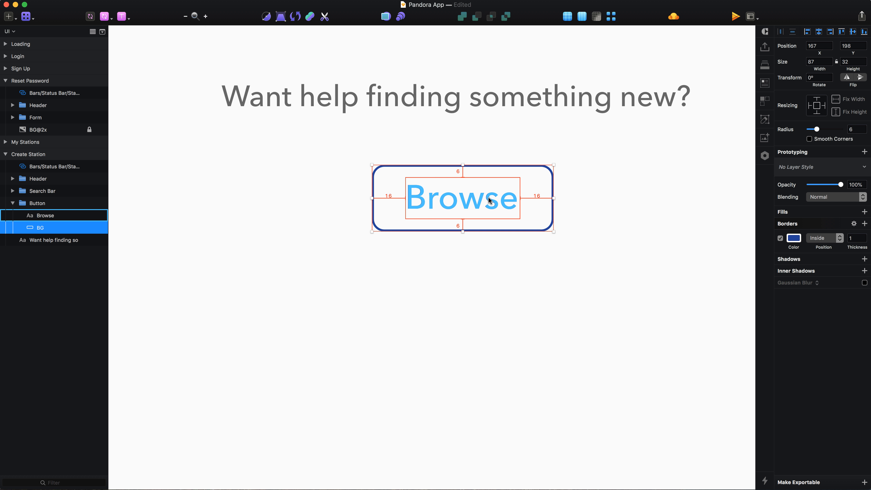
Step: Move the Button group down to Y 200 and center it horizontally on the artboard, checking the help text's spacing
key(super+0)
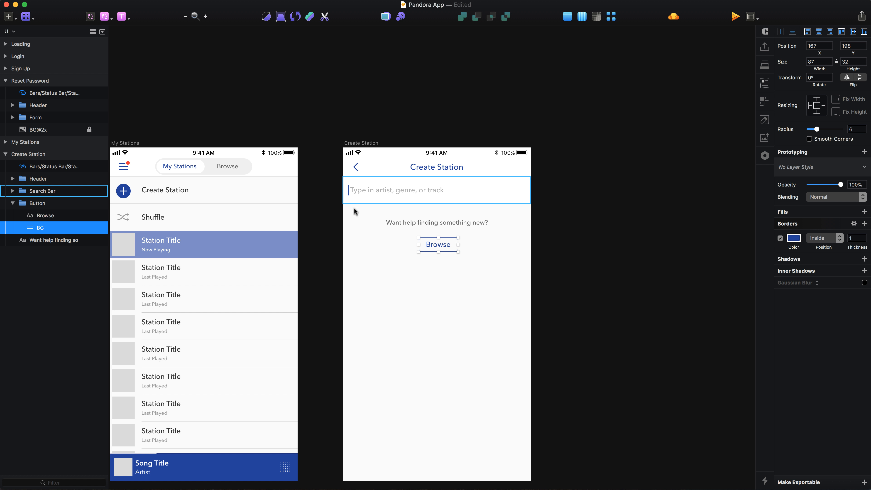
click(42, 203)
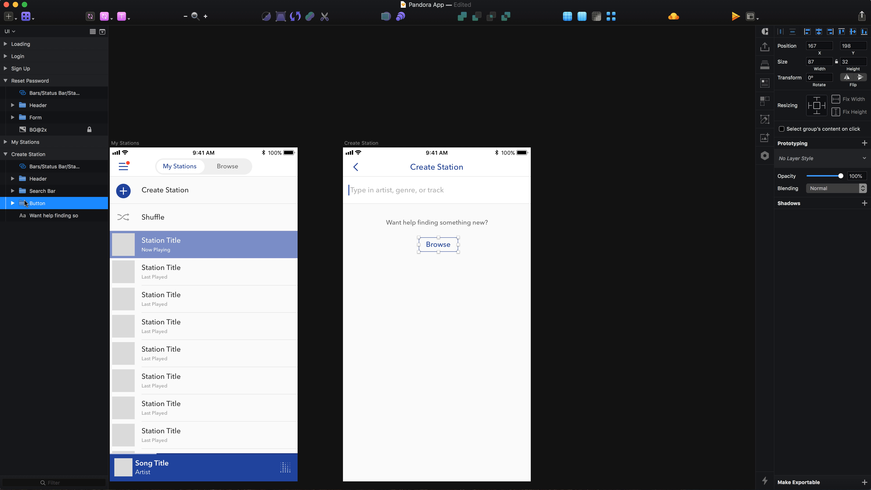
key(Down)
key(Down)
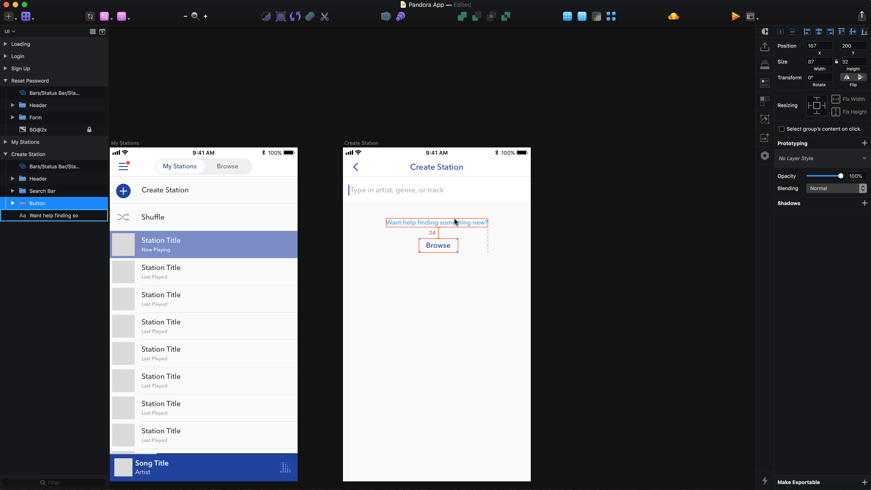
click(819, 31)
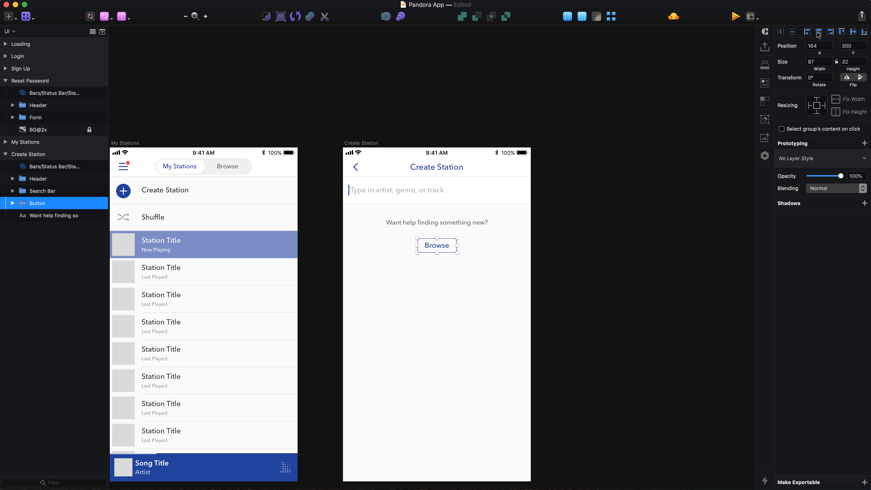
click(437, 223)
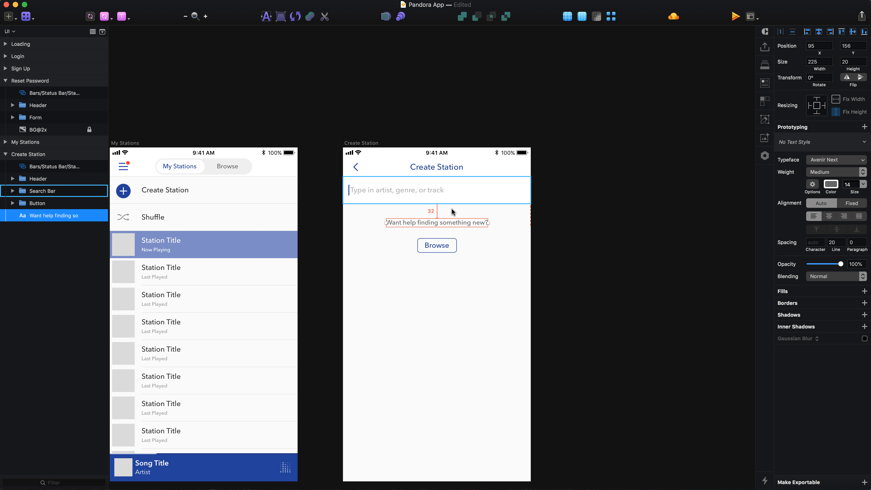
click(544, 268)
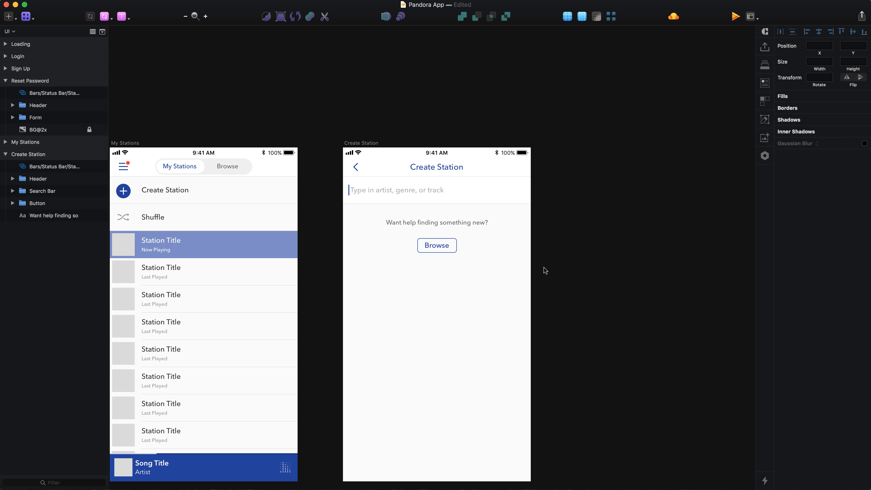
Step: Save the Pandora App document
scroll(544, 267, down, 5)
scroll(544, 267, left, 2)
key(super+s)
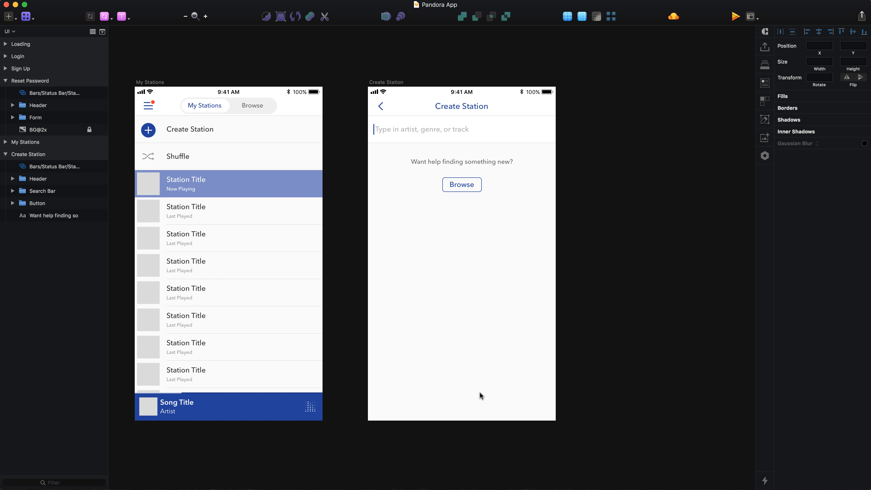
Step: Insert the Apple iOS UI library's Light - Alphabetic keyboard symbol near the bottom of the Create Station artboard, at about X 5, Y 504
click(105, 17)
mouse_move(147, 46)
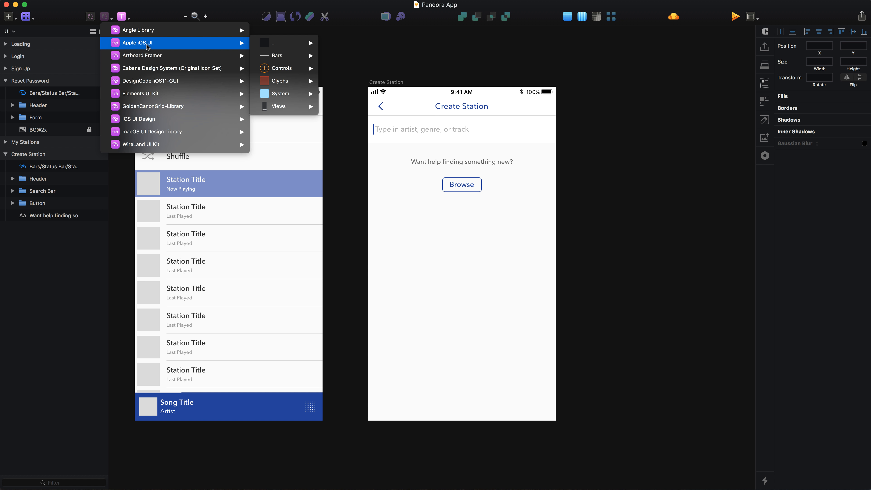
mouse_move(293, 96)
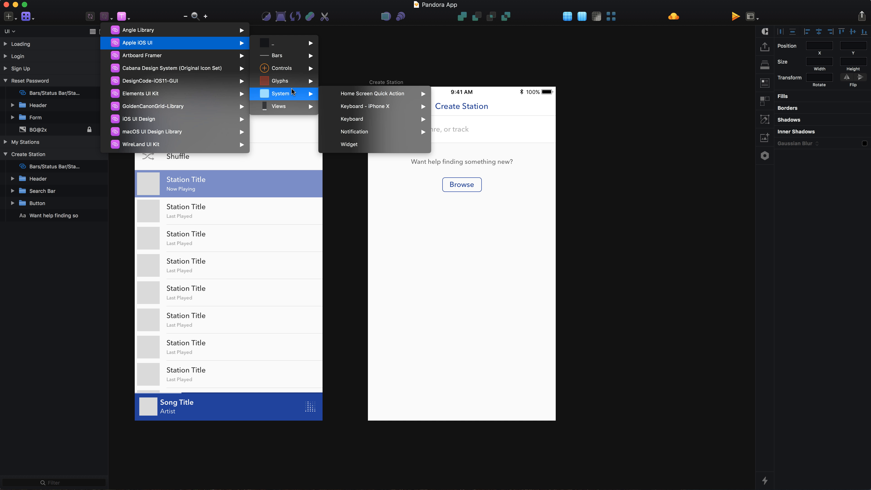
mouse_move(382, 120)
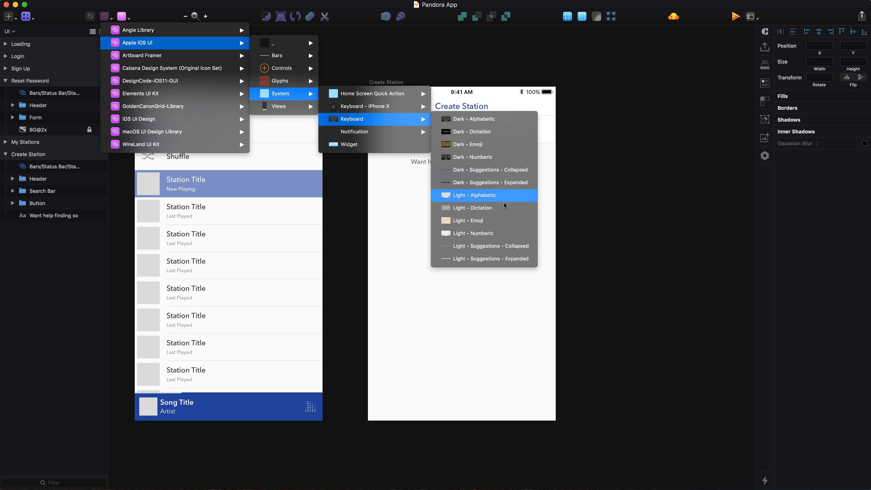
click(493, 198)
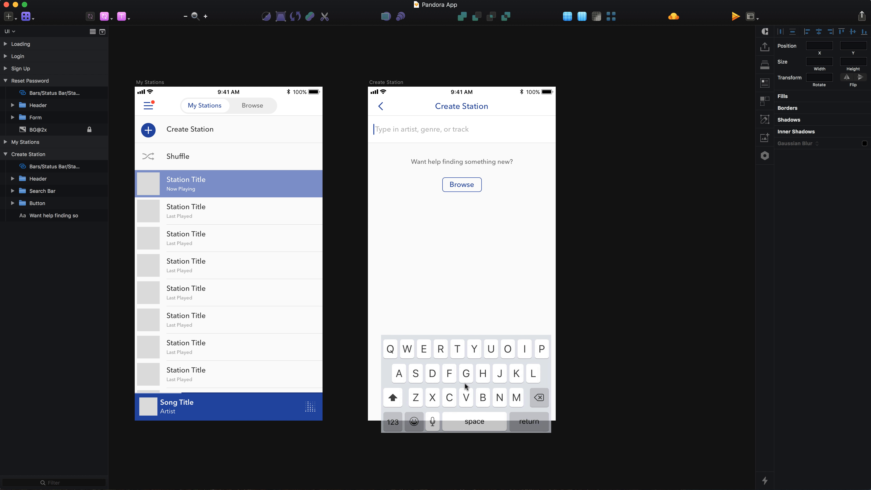
click(455, 363)
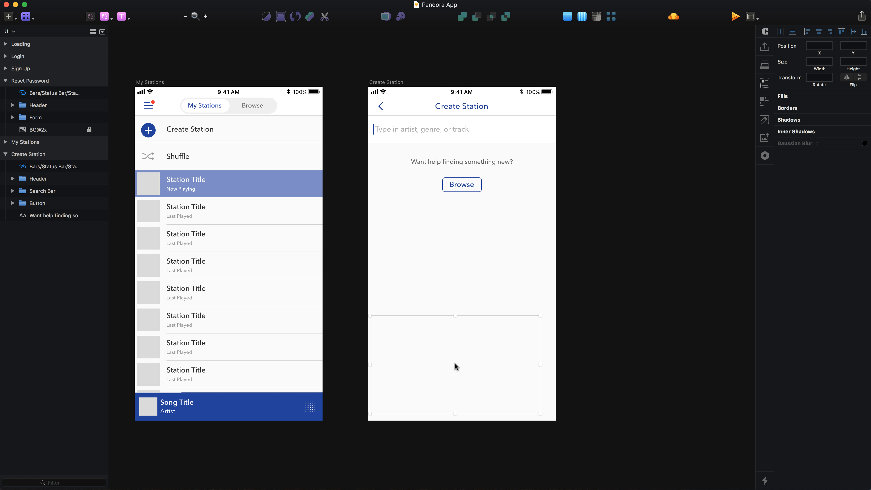
Step: Resize the keyboard symbol to 414 wide and 226 high
click(816, 61)
text(414)
key(Tab)
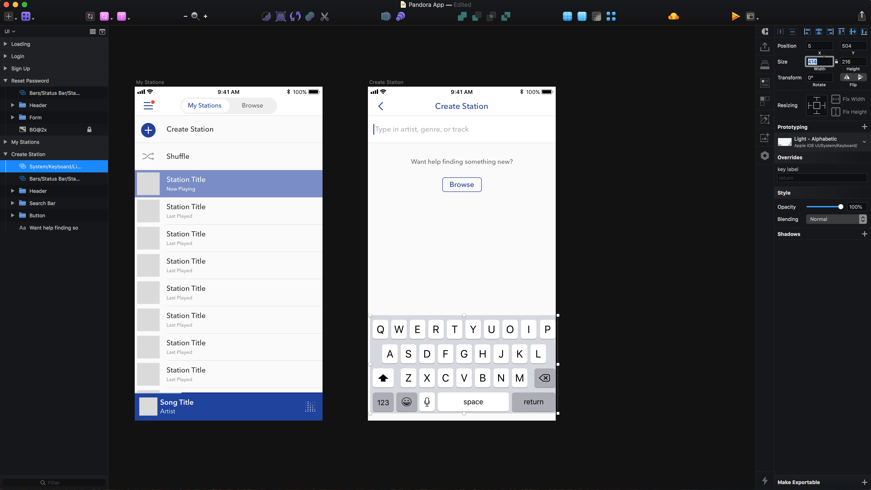
key(shift+Up)
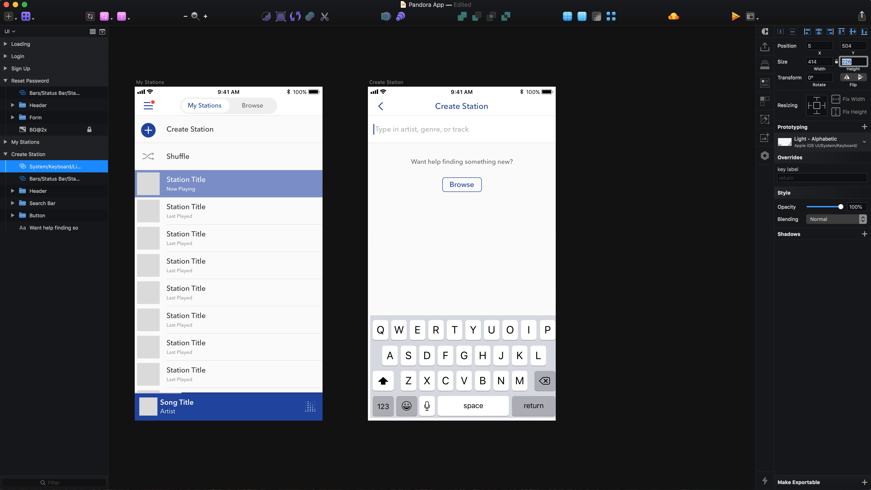
key(Return)
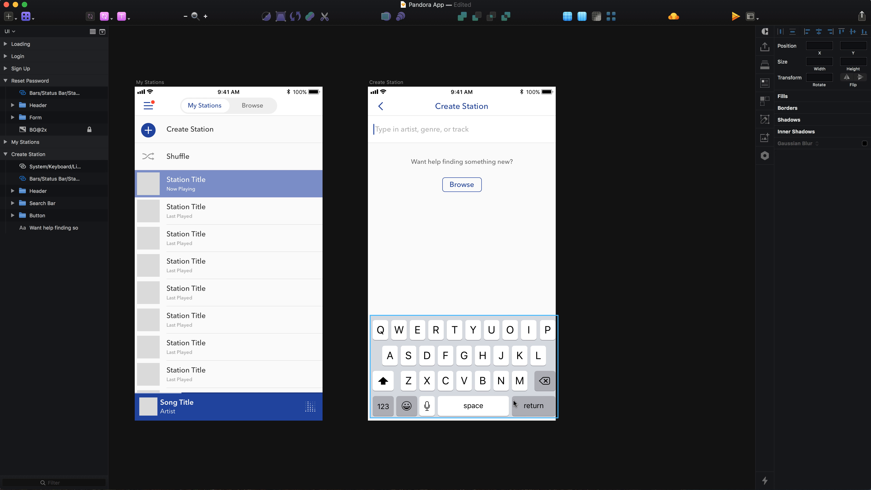
Step: Align the keyboard to the artboard's horizontal center and bottom edge
click(818, 34)
click(863, 32)
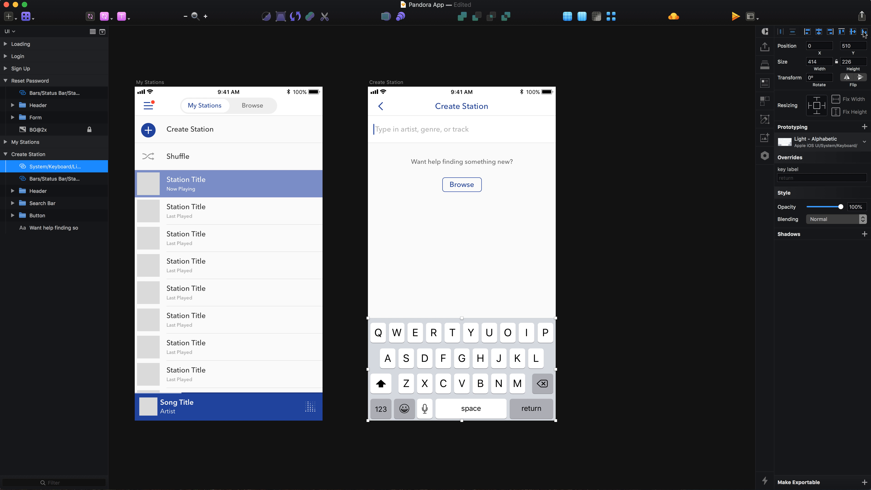
click(638, 330)
Step: Send the keyboard layer backward to the bottom of the Create Station artboard's layer order
click(464, 361)
key(alt+super+Down)
key(alt+super+Down)
key(alt+super+Down)
key(alt+super+Down)
key(alt+super+Down)
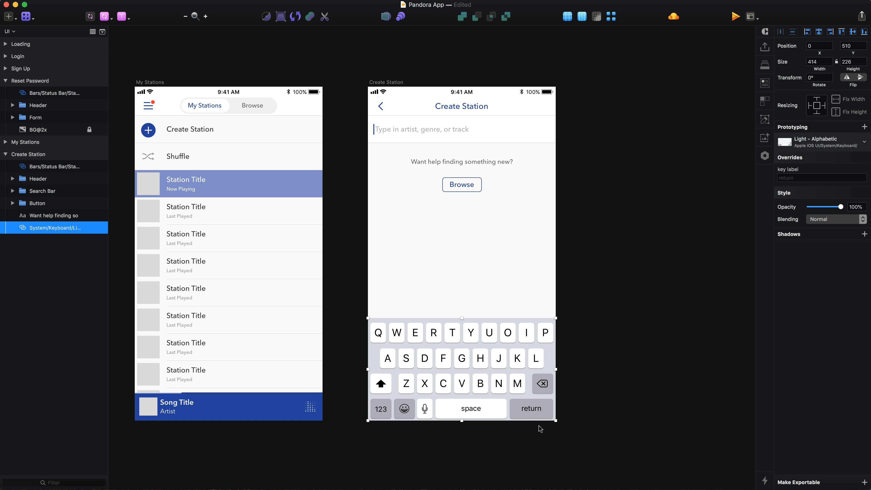
Step: Unlink the keyboard symbol from its template library and change its return key label to "Search"
double_click(537, 410)
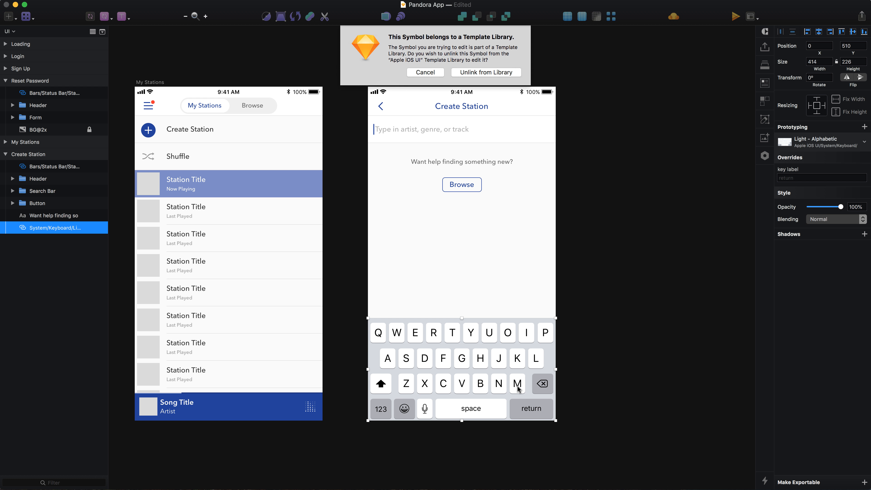
click(484, 75)
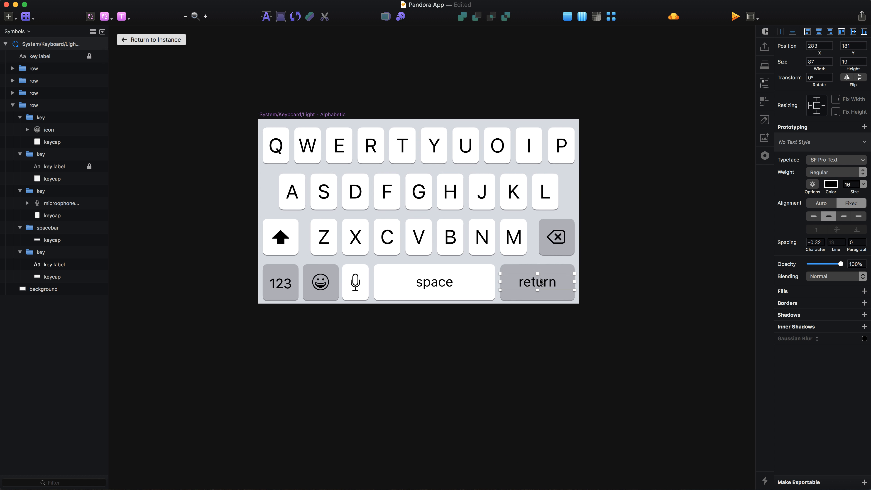
double_click(539, 276)
text(Search)
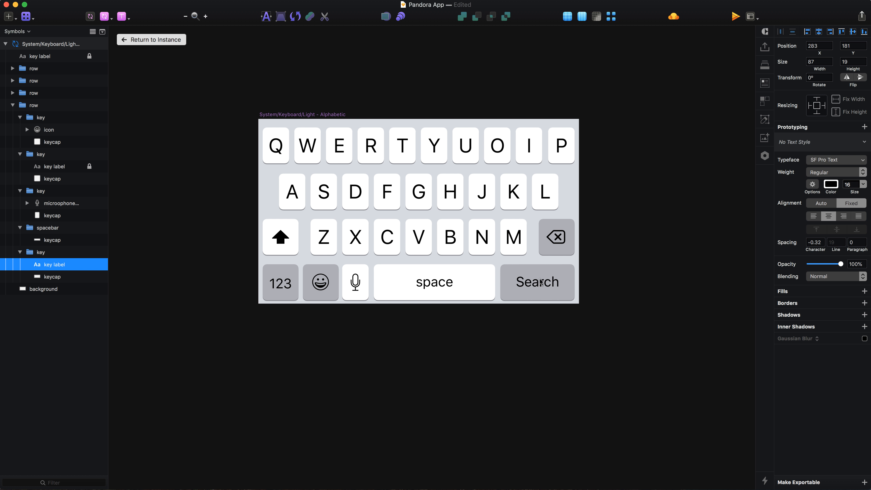
Step: Color the Search key's label white and set its keycap fill to 007AFE
click(825, 188)
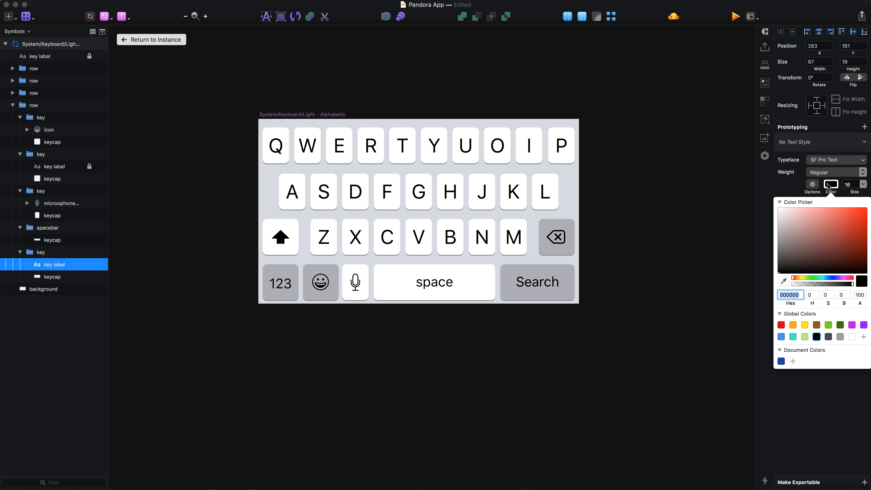
click(684, 298)
click(553, 289)
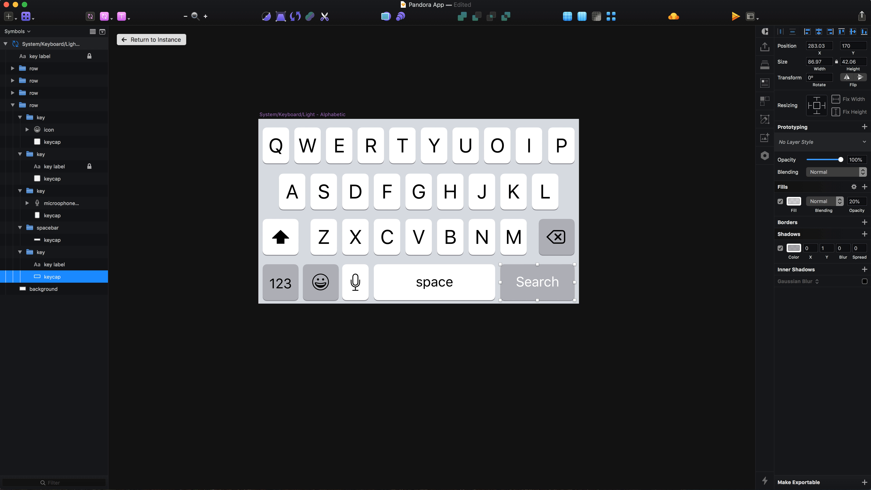
click(794, 201)
click(794, 202)
text(007AFE)
key(Return)
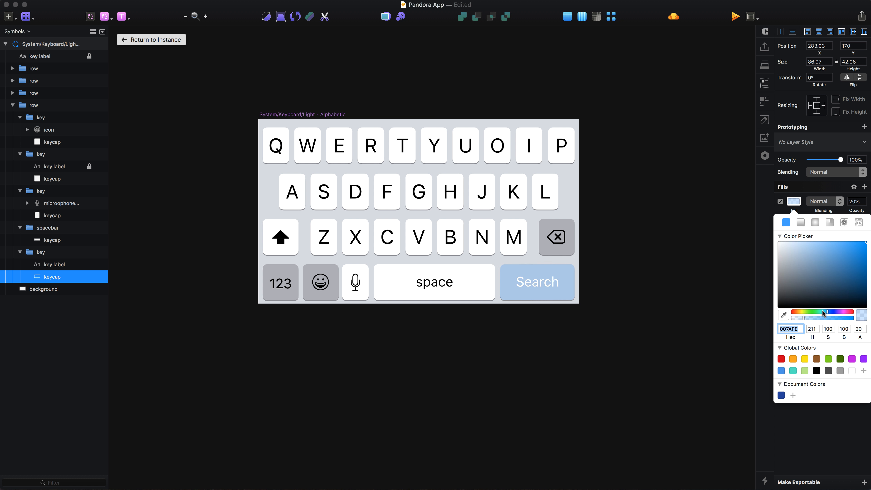
Step: Raise the Search keycap's fill opacity to 100% and set its shadow color to 005BBD at full opacity
drag(829, 319, 854, 318)
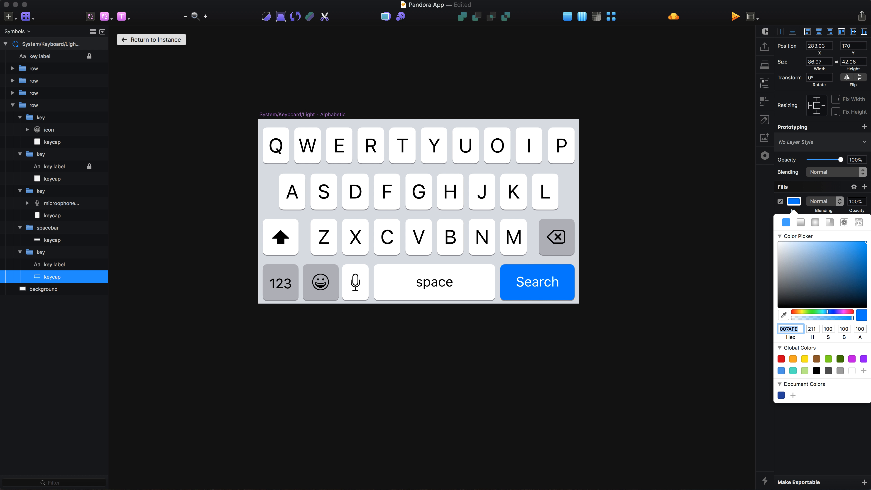
click(794, 202)
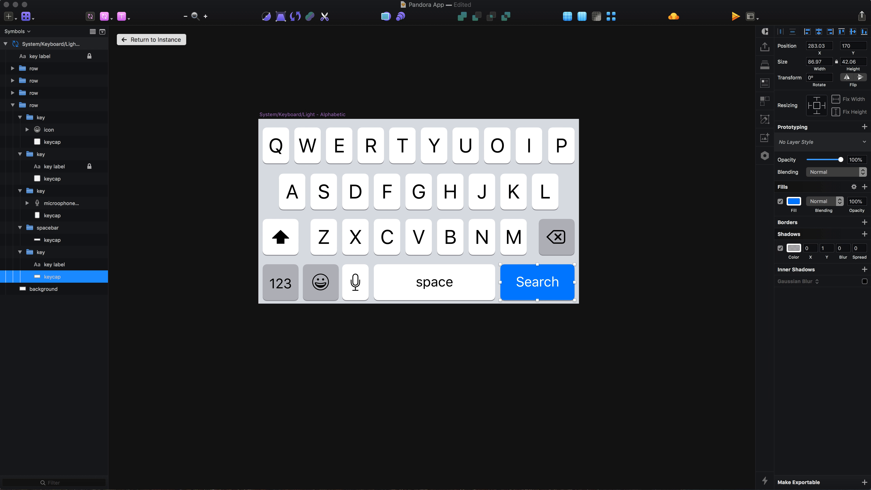
click(794, 247)
scroll(555, 292, up, 5)
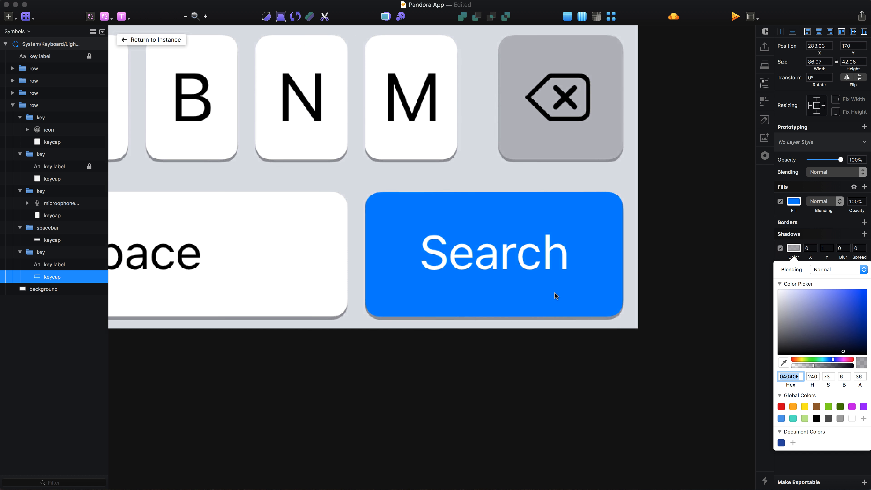
text(005BBD)
key(Return)
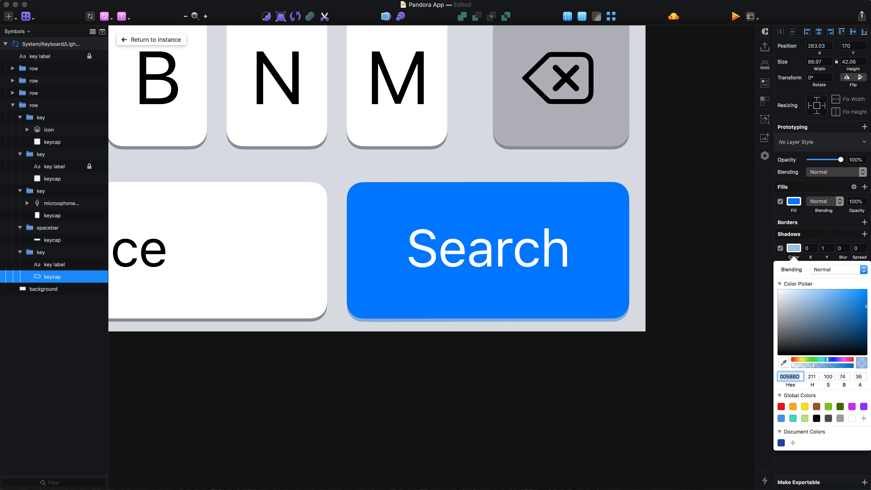
drag(813, 366, 869, 367)
click(596, 413)
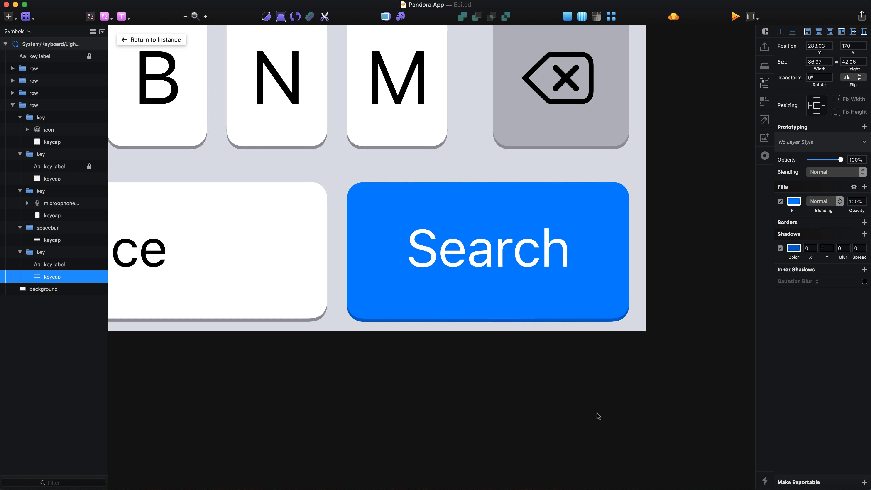
Step: Save the document, return from the keyboard symbol to its instance on the Create Station artboard, and deselect it
key(super+s)
key(super+1)
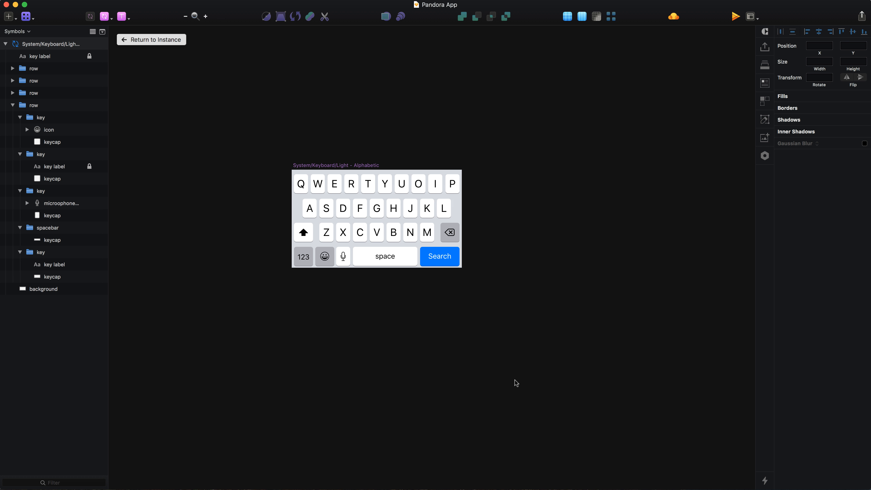
scroll(515, 381, up, 3)
scroll(515, 381, left, 3)
click(150, 40)
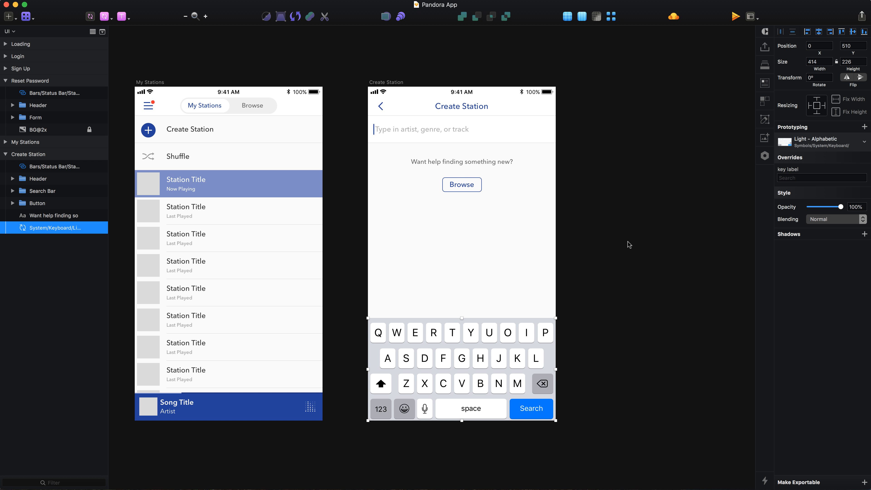
click(628, 245)
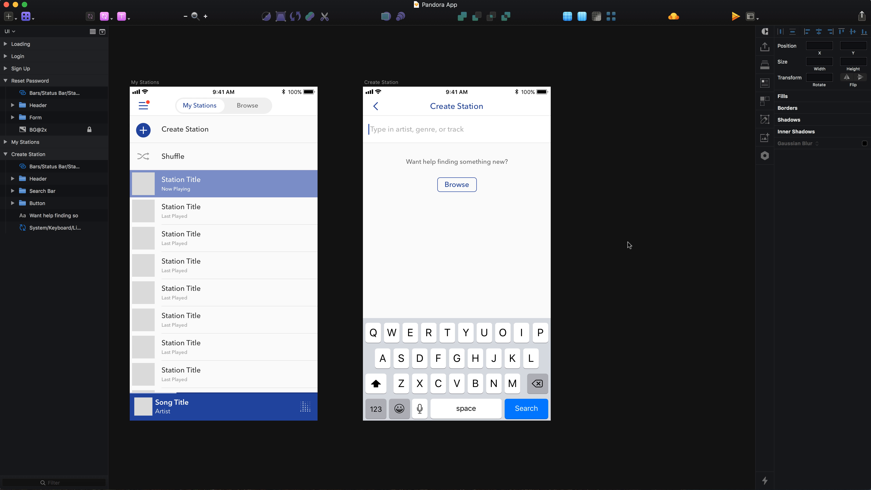